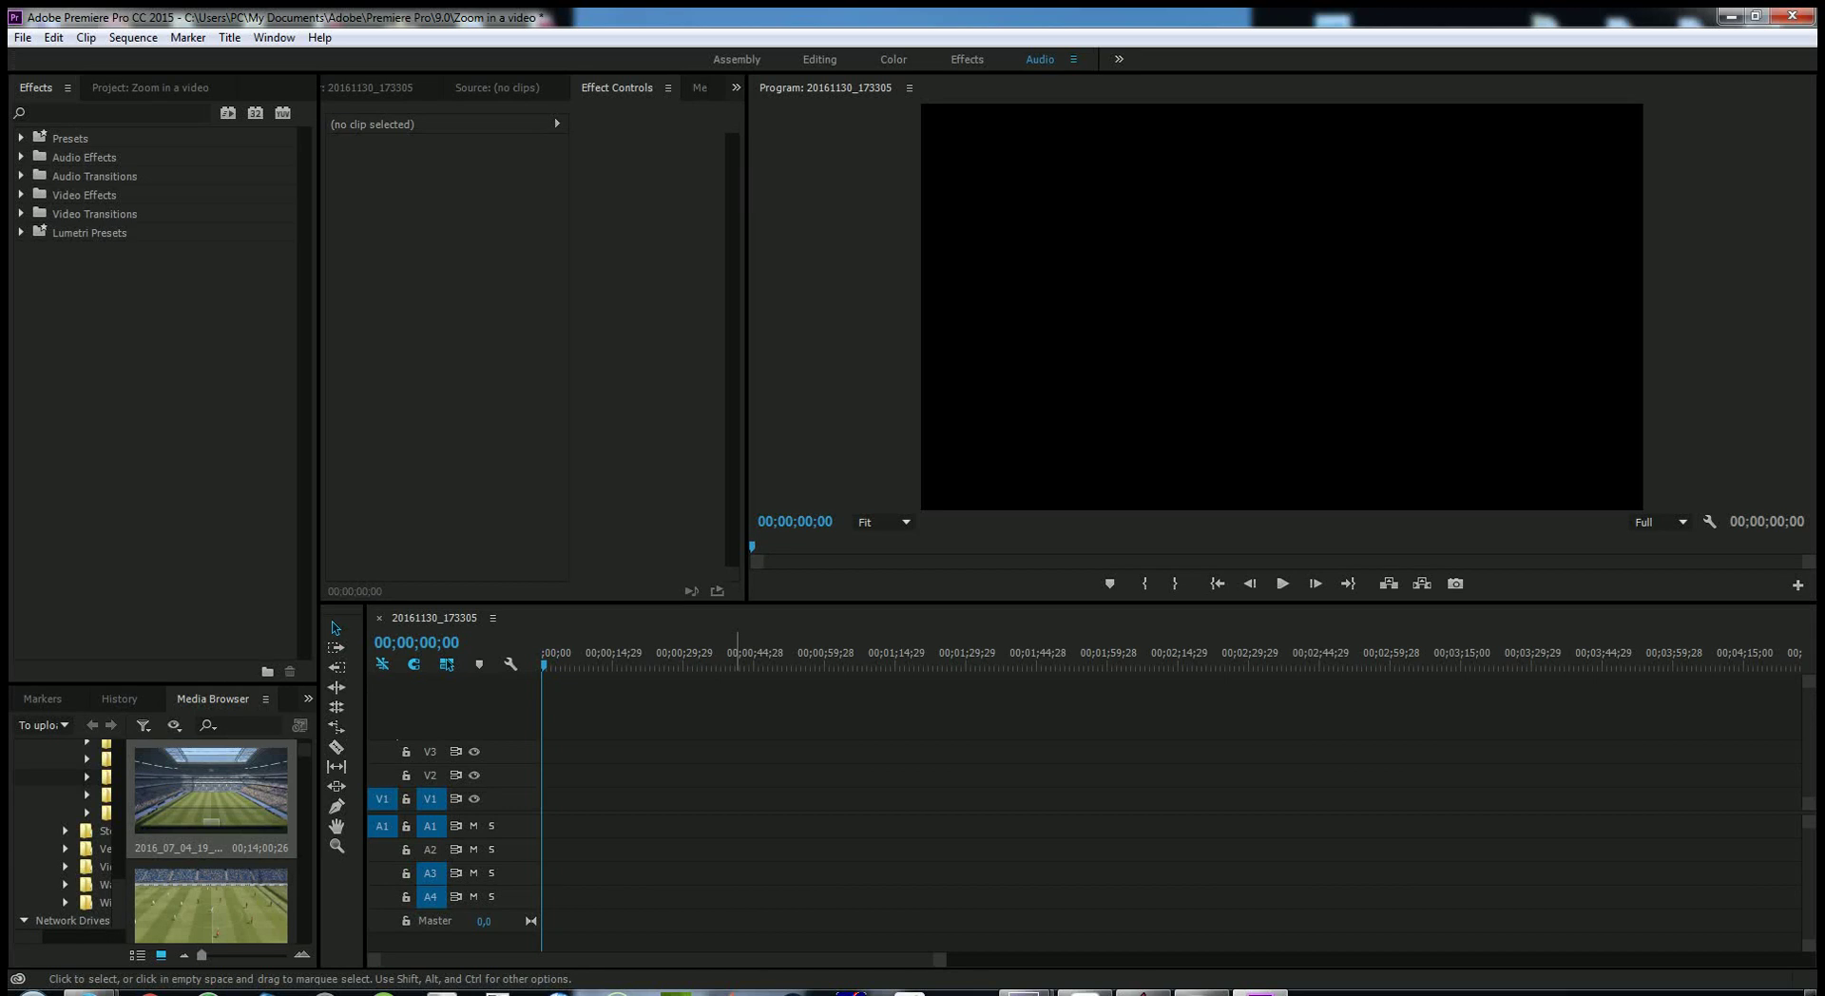
Step: Place 2016_07_04_19_24_10-man.mp4 at the start of V1 and preview it to the kickoff at 00;00;14;09
{"action": "left_click_drag", "start_coordinate": [737, 652], "coordinate": [537, 796]}
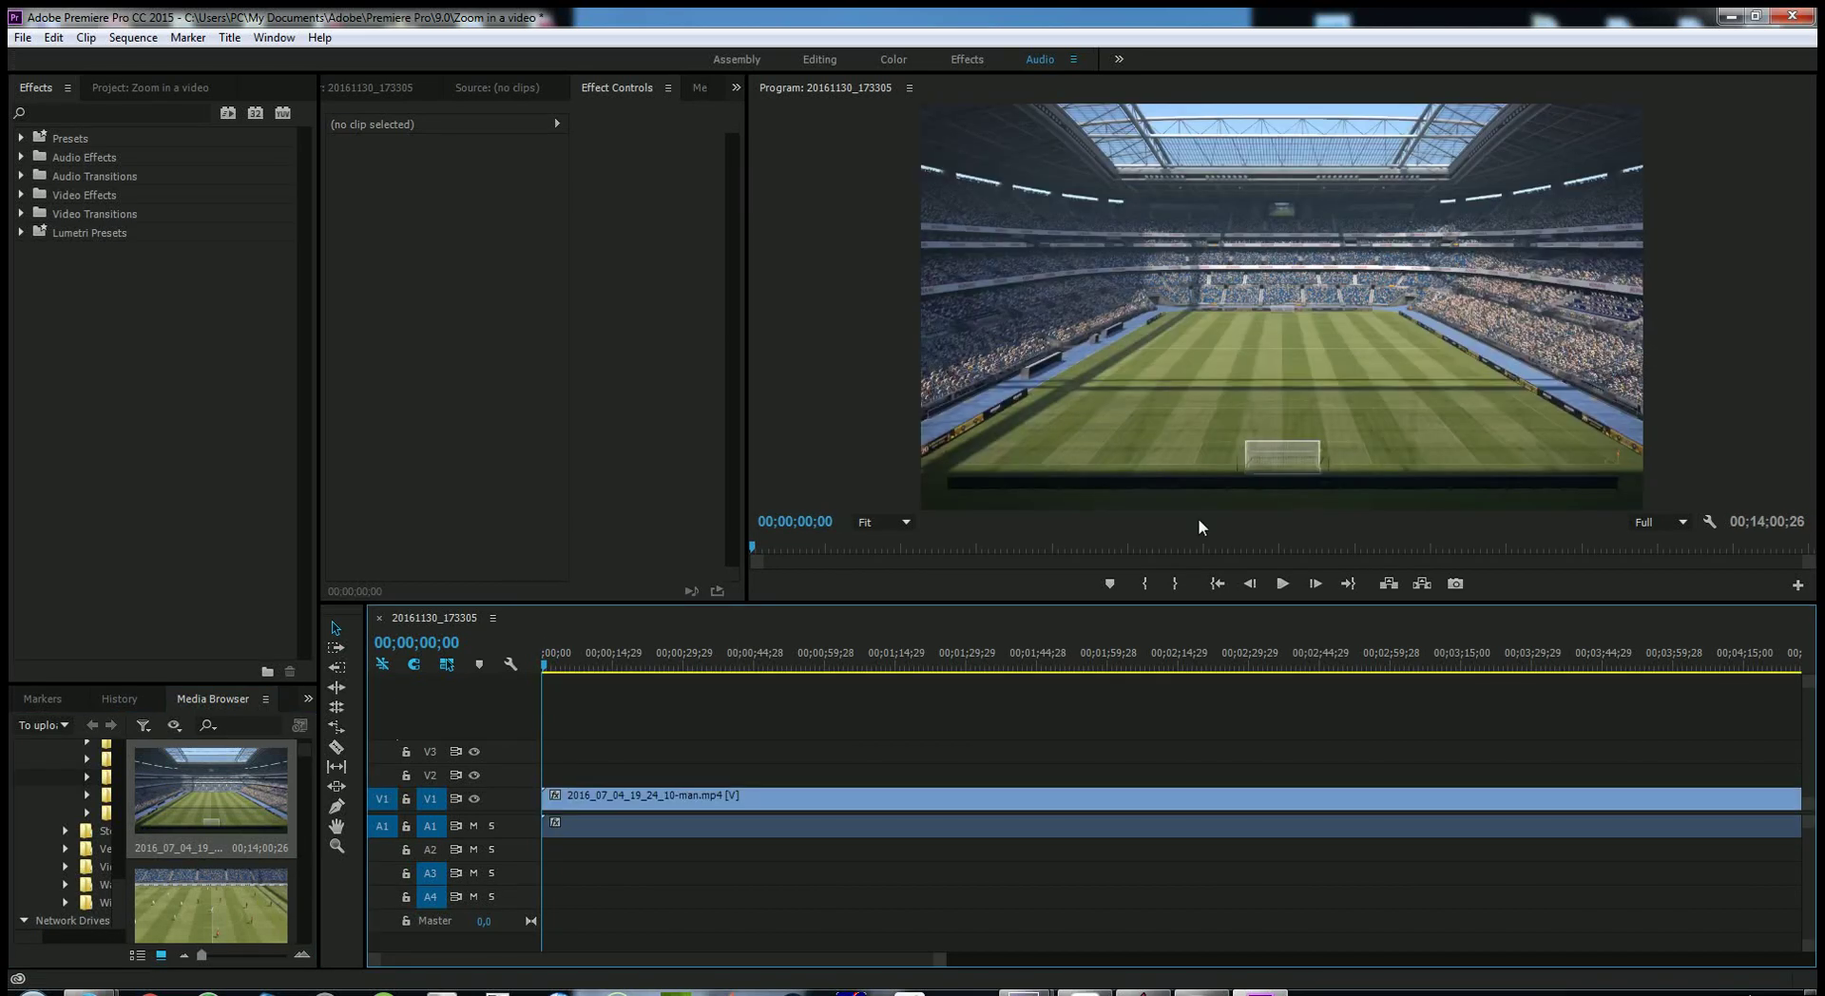
{"action": "left_click", "coordinate": [1281, 585]}
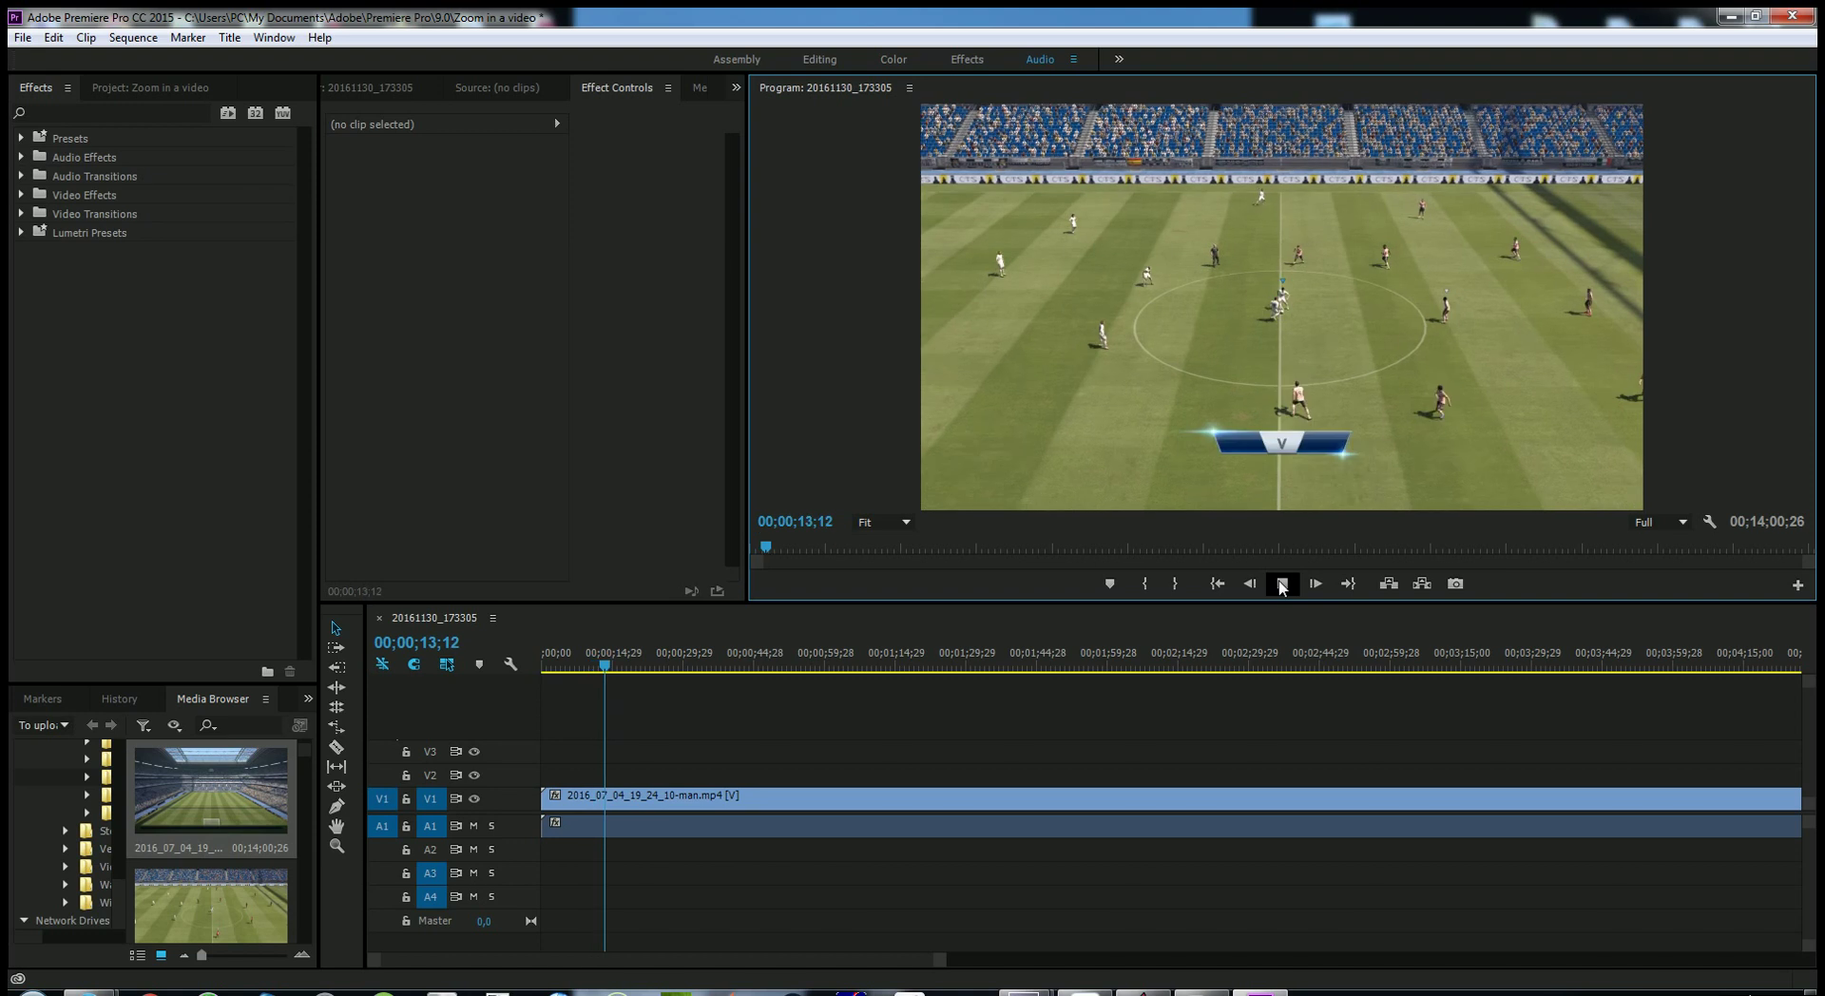
{"action": "left_click", "coordinate": [1282, 584]}
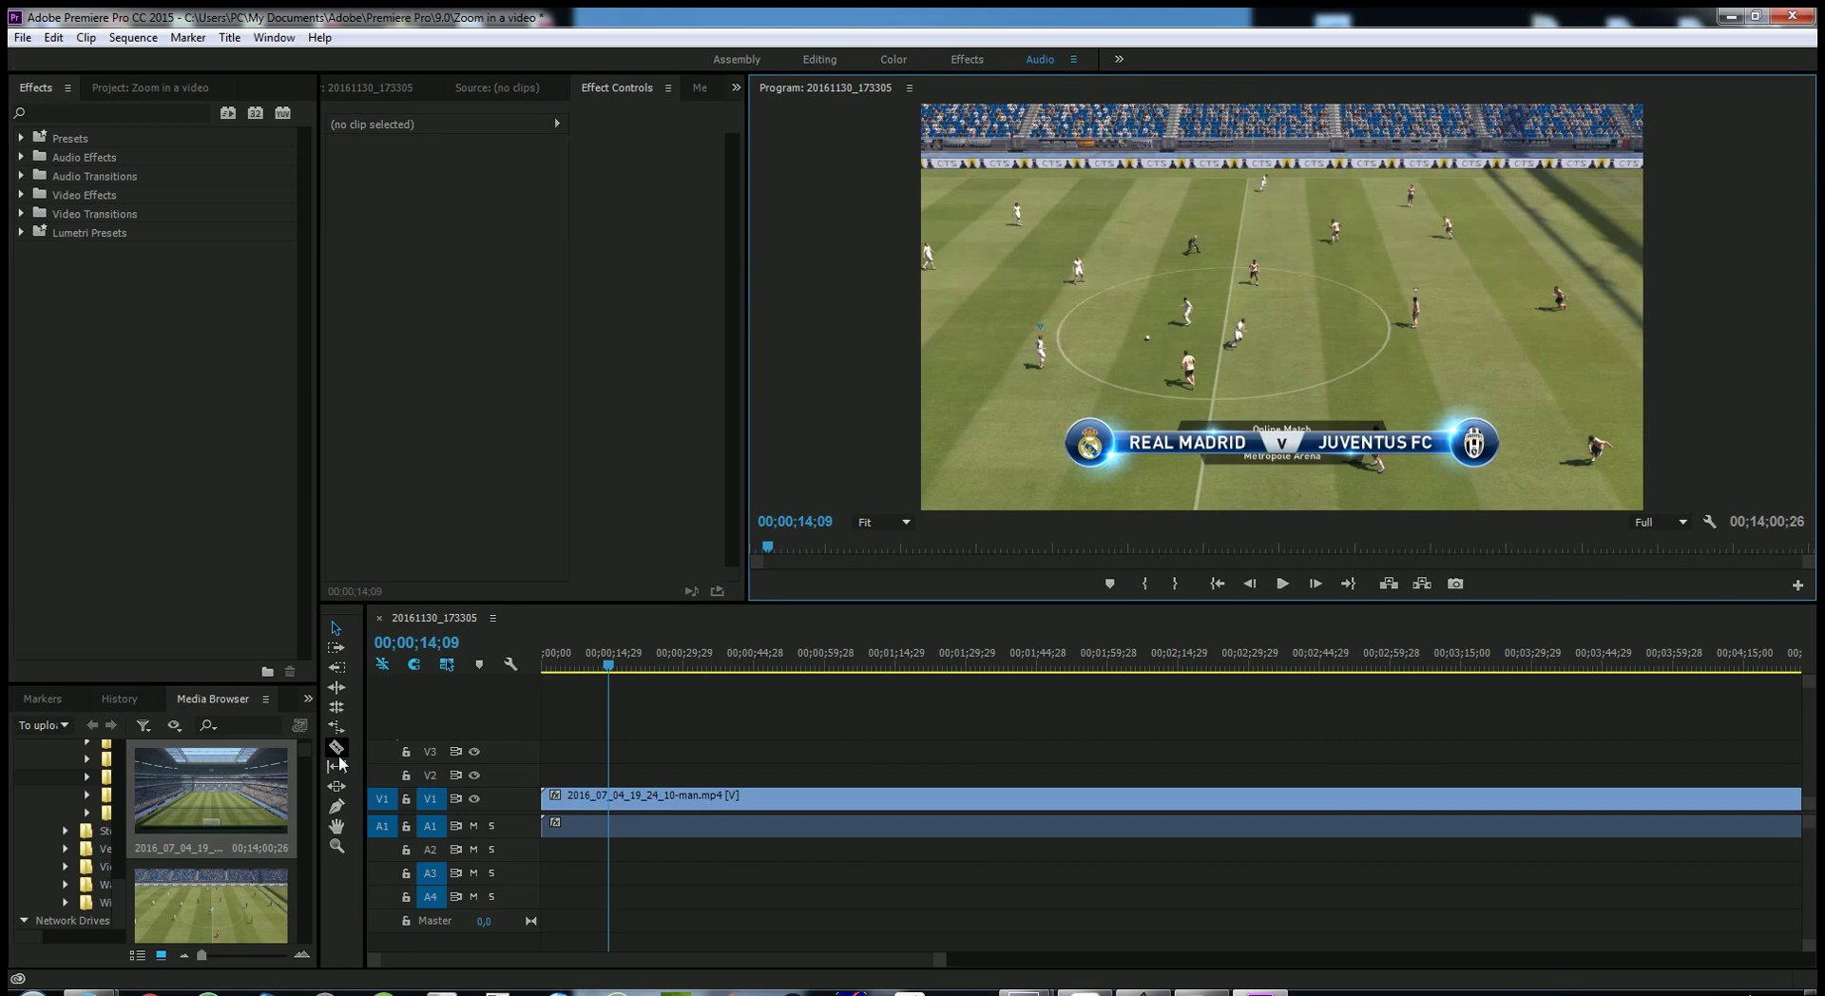
Step: Razor-cut the V1 clip at 00;00;06;05 and 00;00;18;11, making three pieces
{"action": "left_click", "coordinate": [337, 748]}
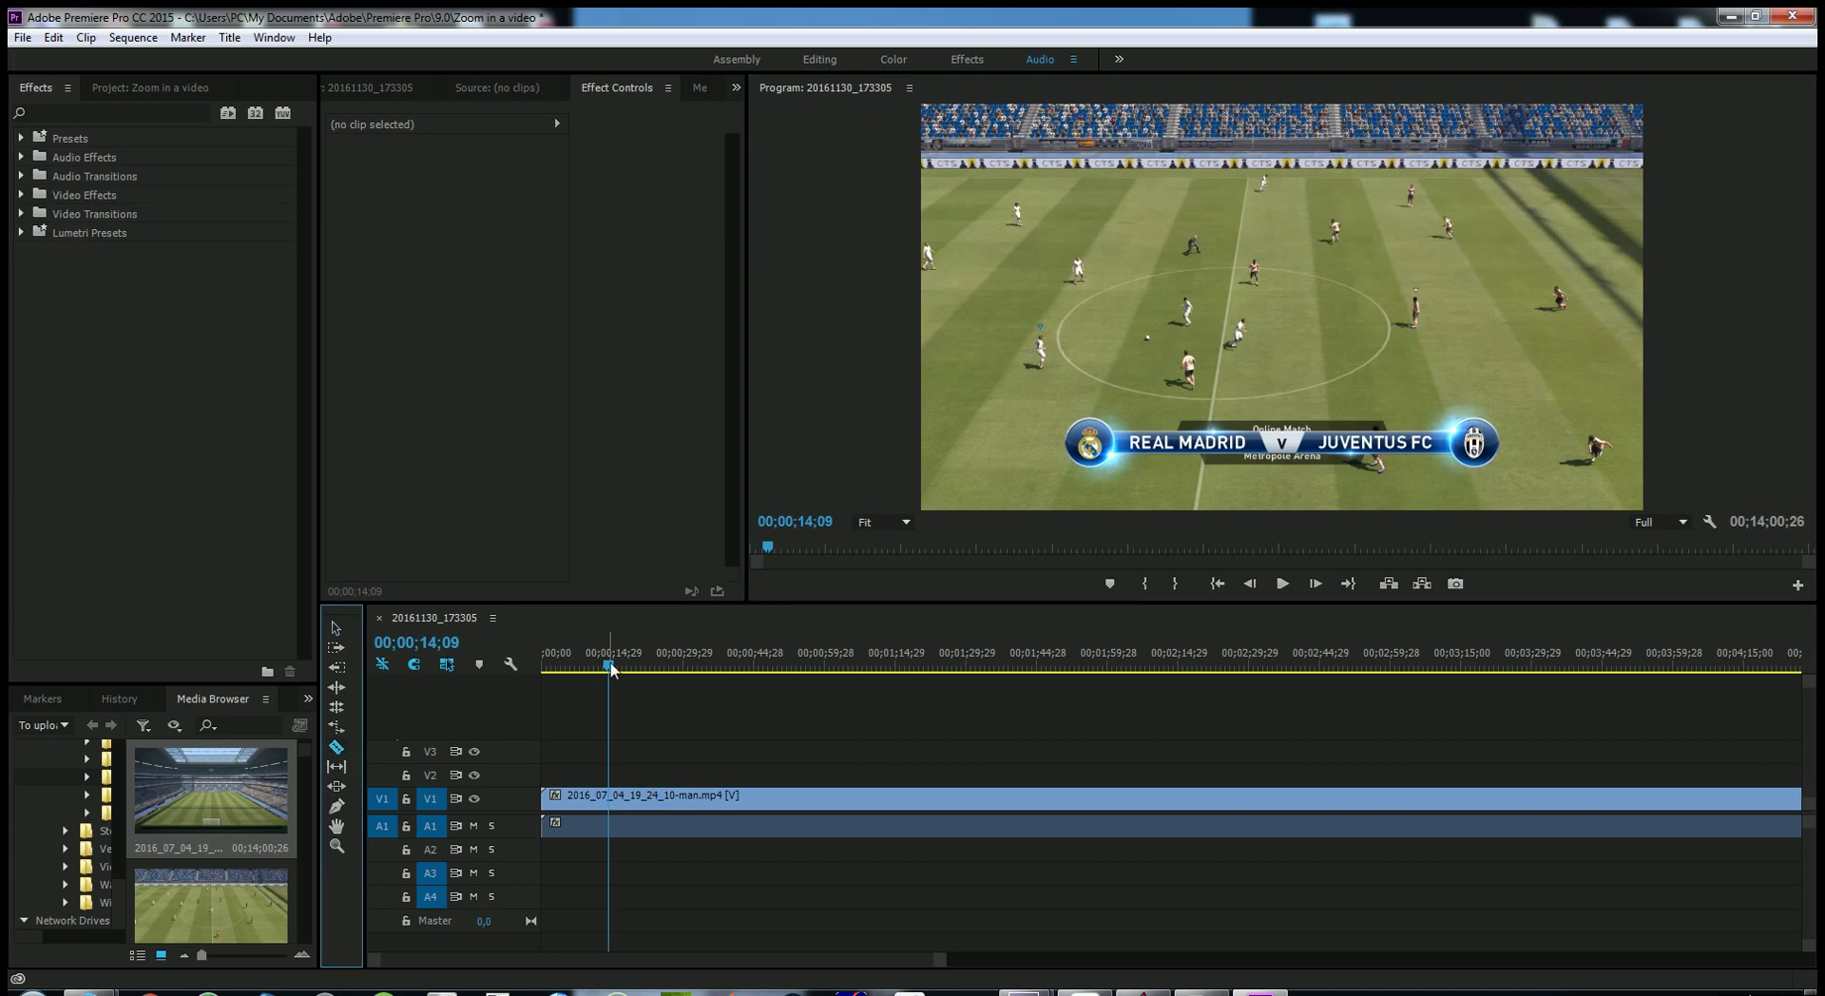
{"action": "left_click_drag", "start_coordinate": [610, 668], "coordinate": [569, 668]}
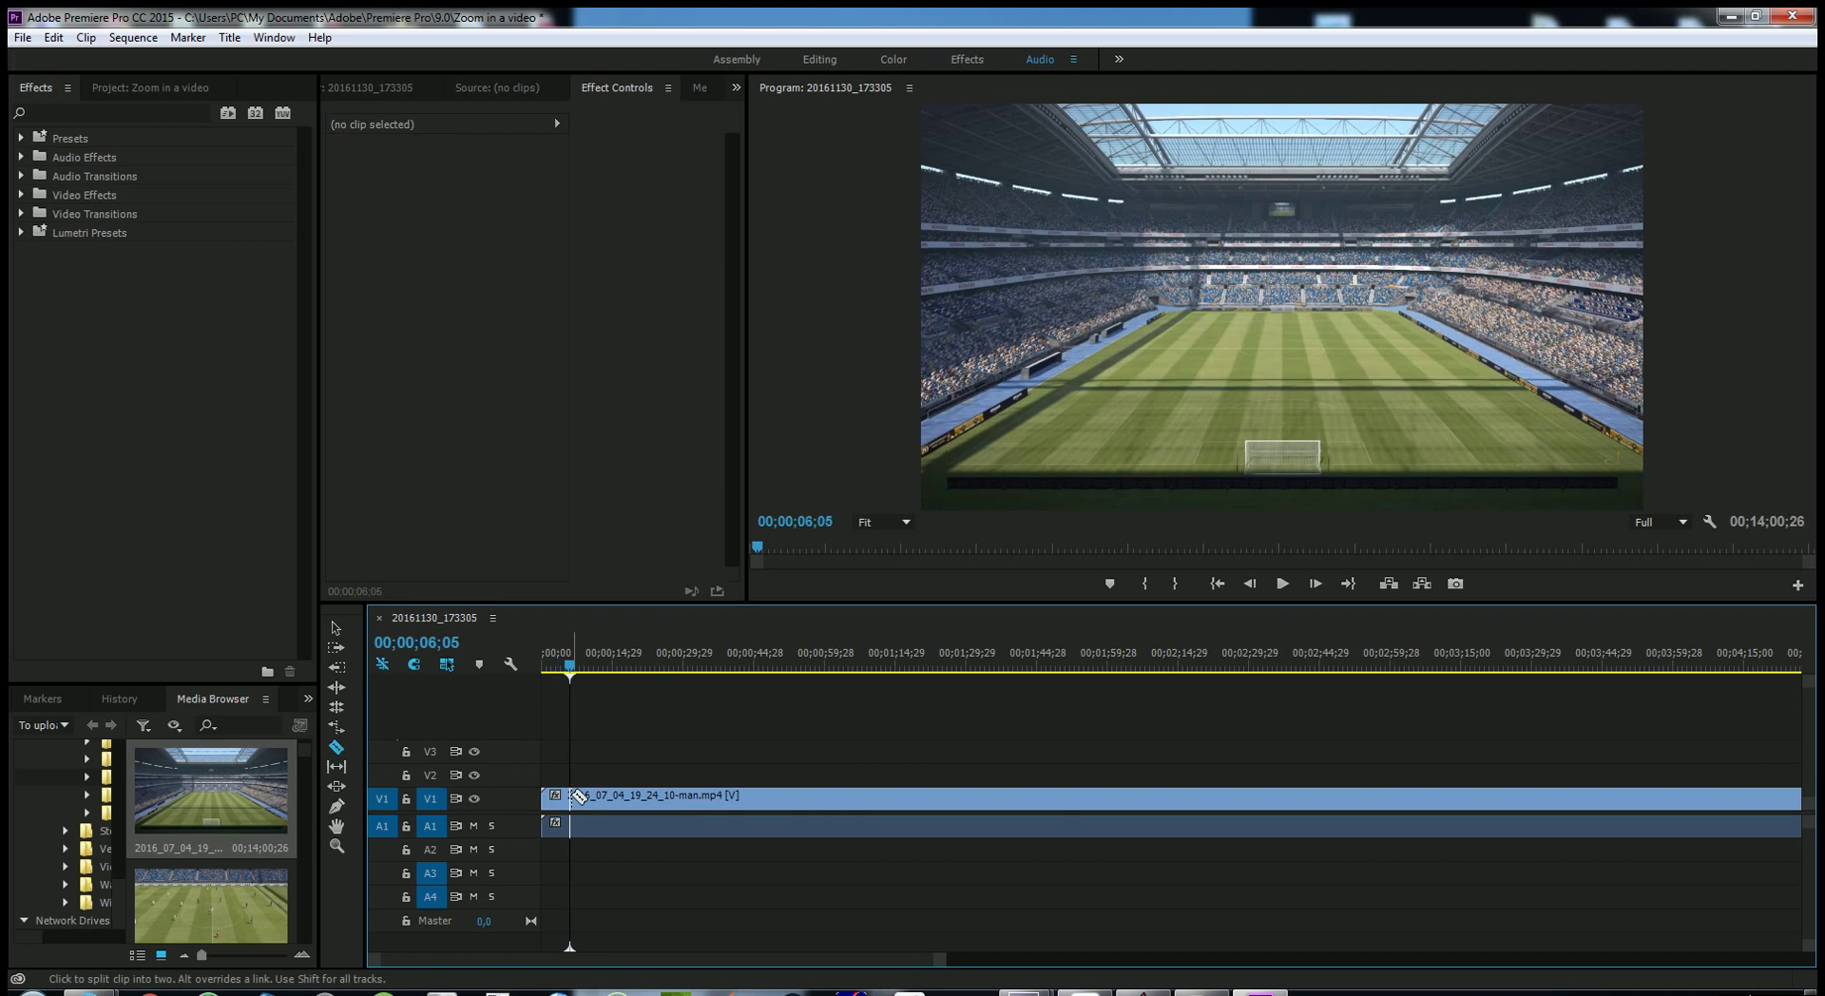
{"action": "left_click", "coordinate": [575, 795]}
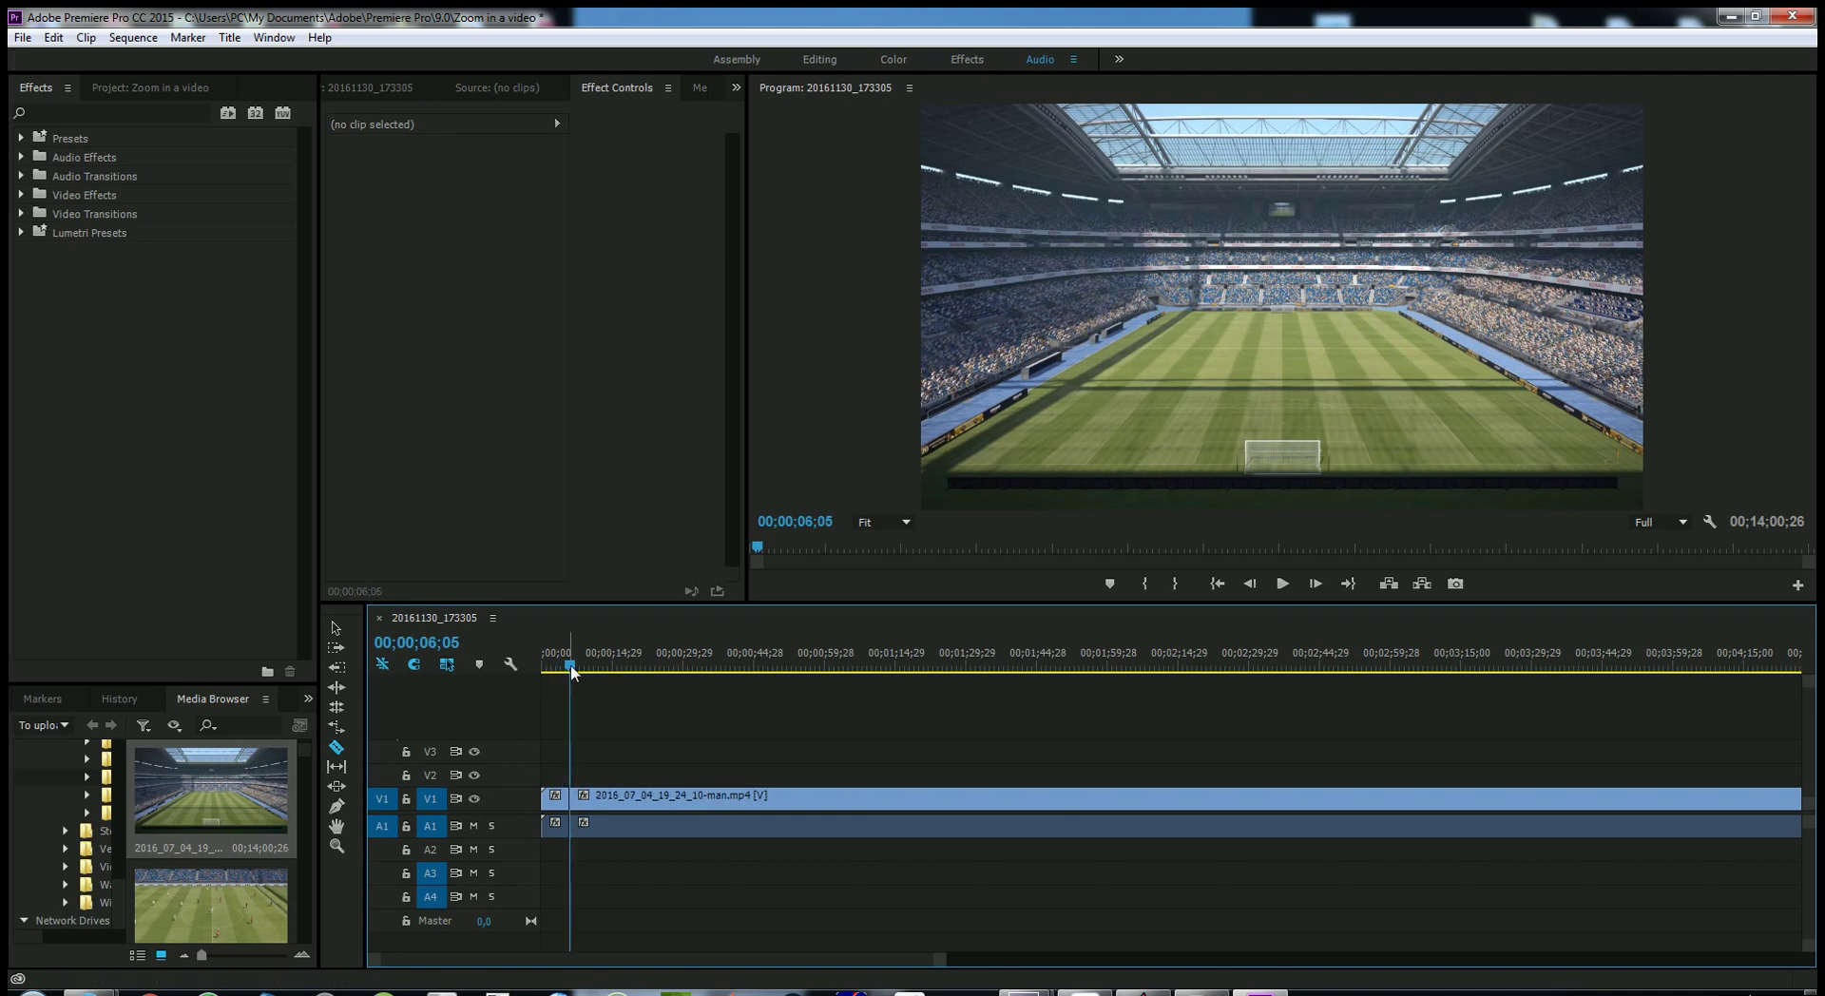
{"action": "left_click_drag", "start_coordinate": [572, 672], "coordinate": [613, 676]}
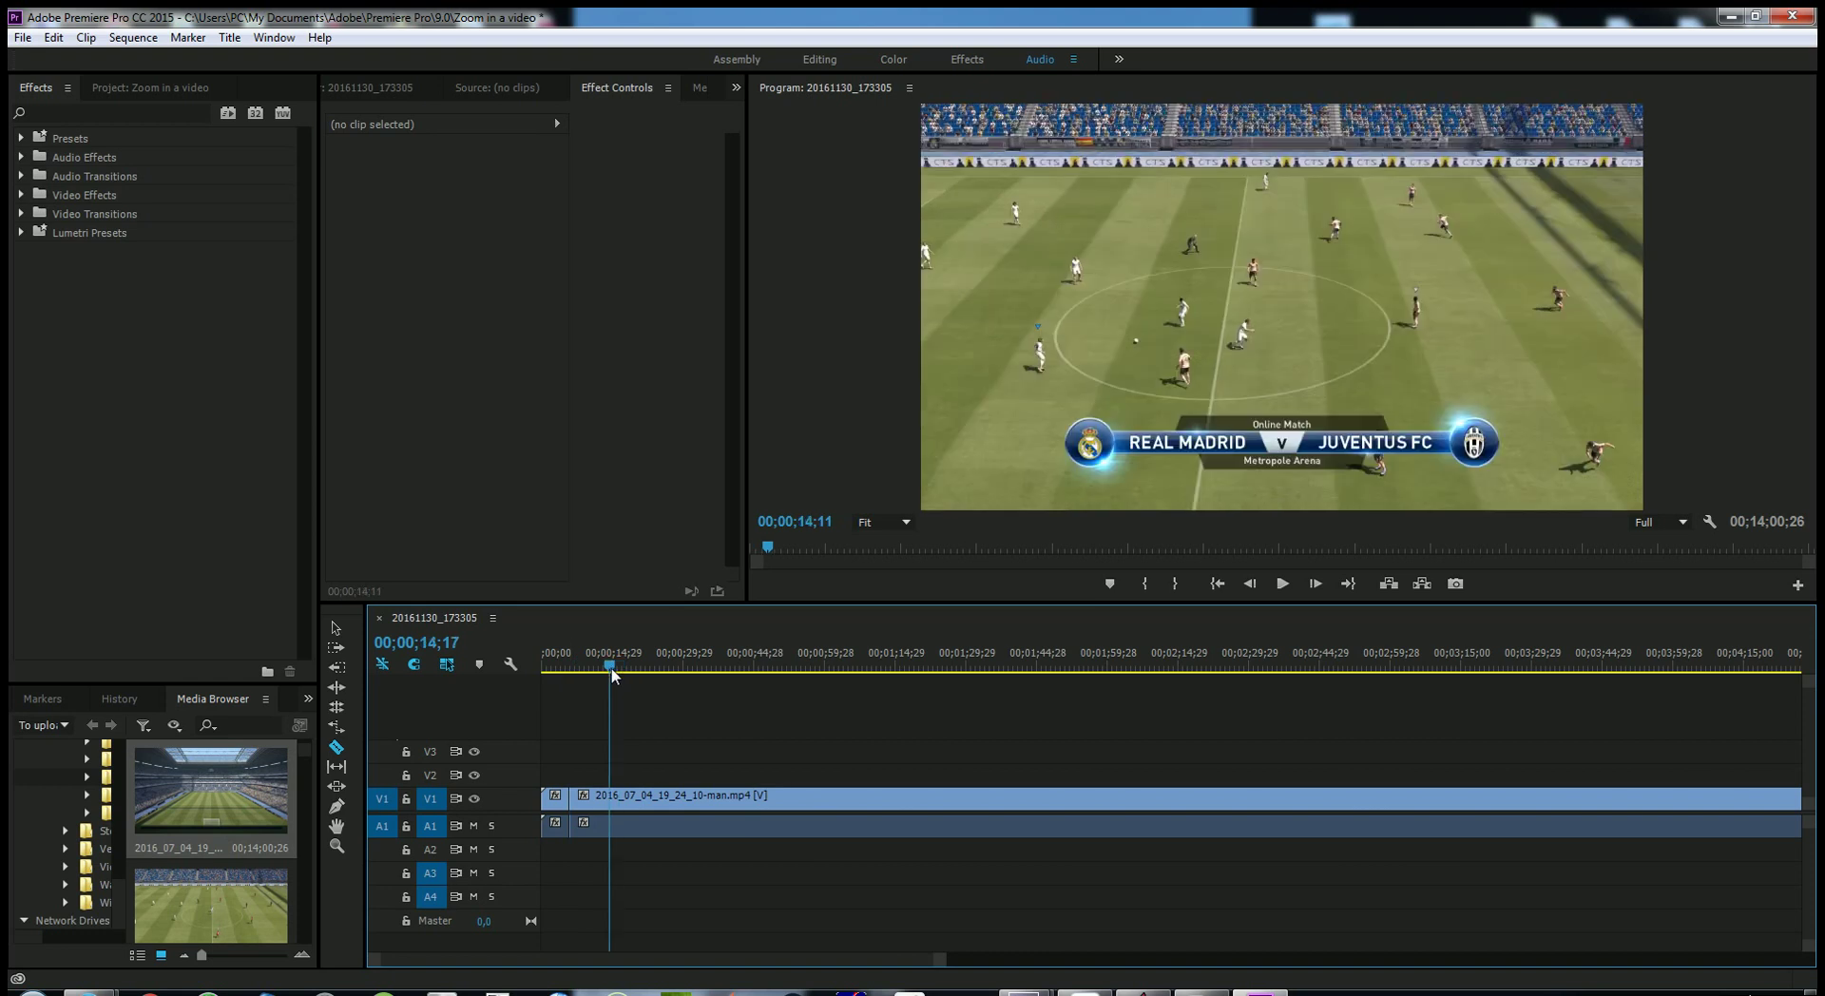
{"action": "left_click_drag", "start_coordinate": [613, 675], "coordinate": [628, 672]}
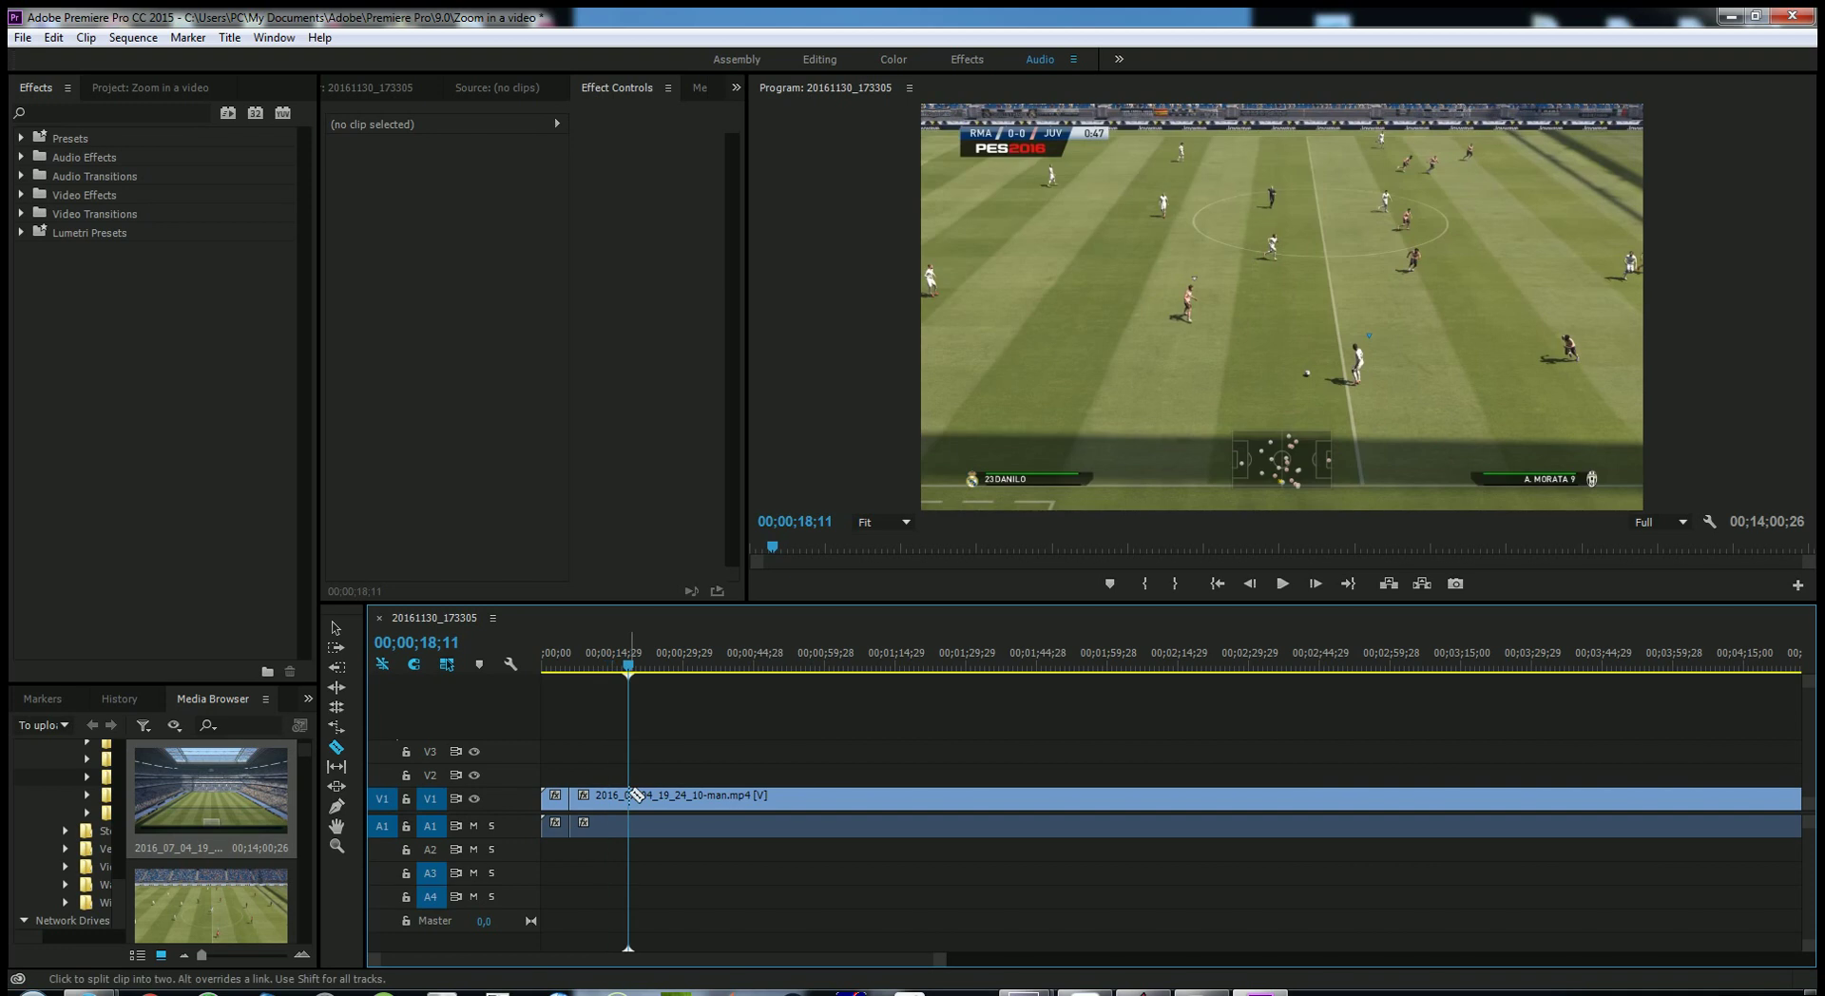
{"action": "left_click", "coordinate": [630, 795]}
{"action": "mouse_move", "coordinate": [944, 958]}
{"action": "left_mouse_down"}
{"action": "mouse_move", "coordinate": [969, 958]}
{"action": "mouse_move", "coordinate": [600, 958]}
{"action": "left_mouse_up"}
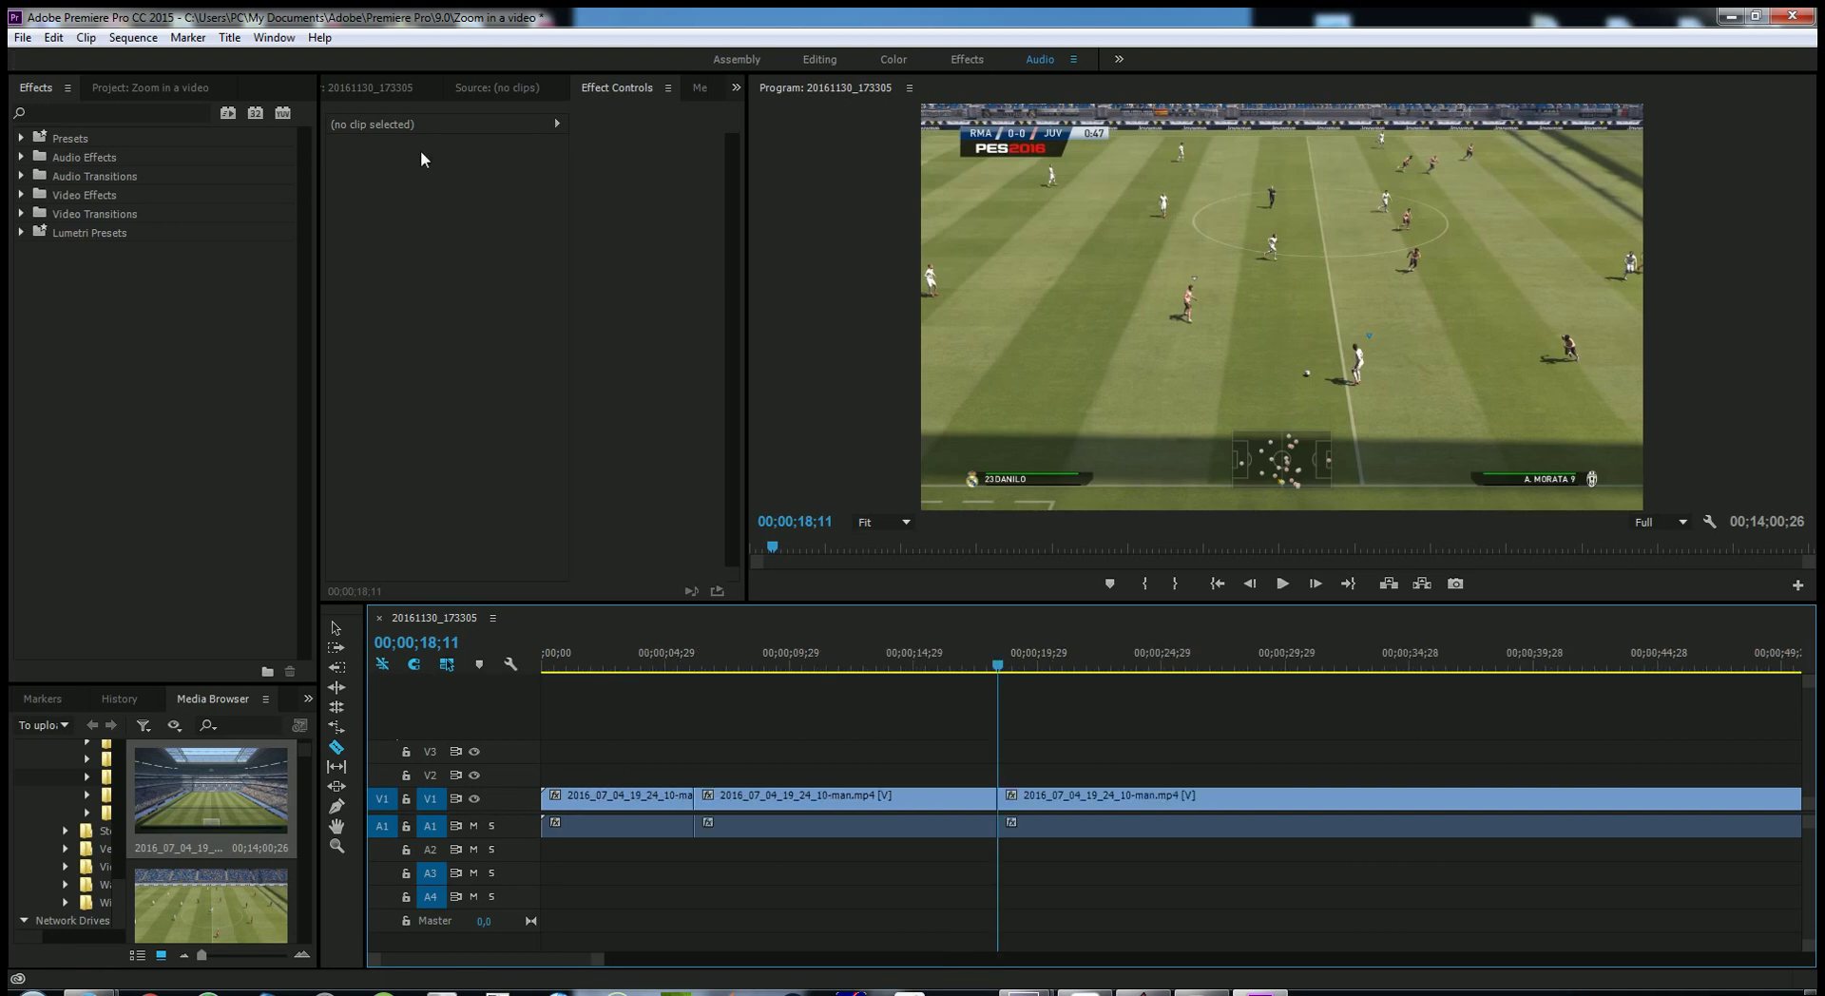
Step: Select the middle piece, park the playhead at its start, and expand its Motion properties
{"action": "left_click", "coordinate": [335, 627]}
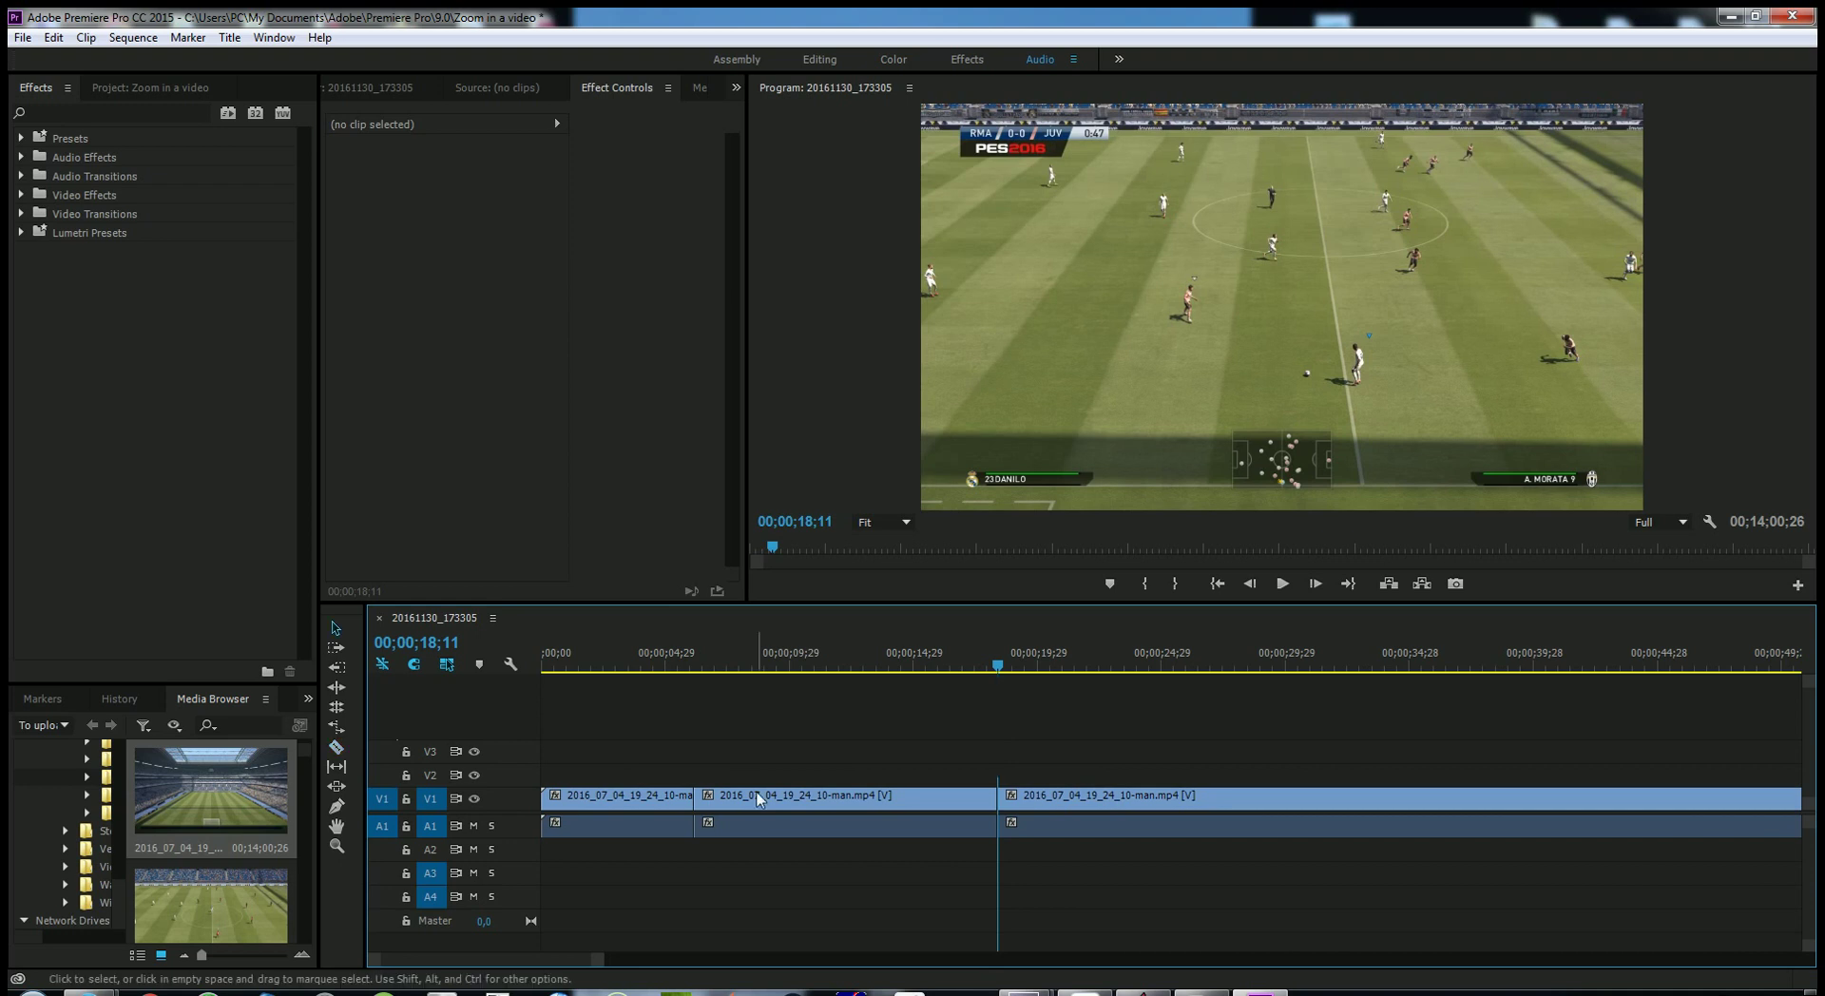
{"action": "left_click", "coordinate": [759, 798]}
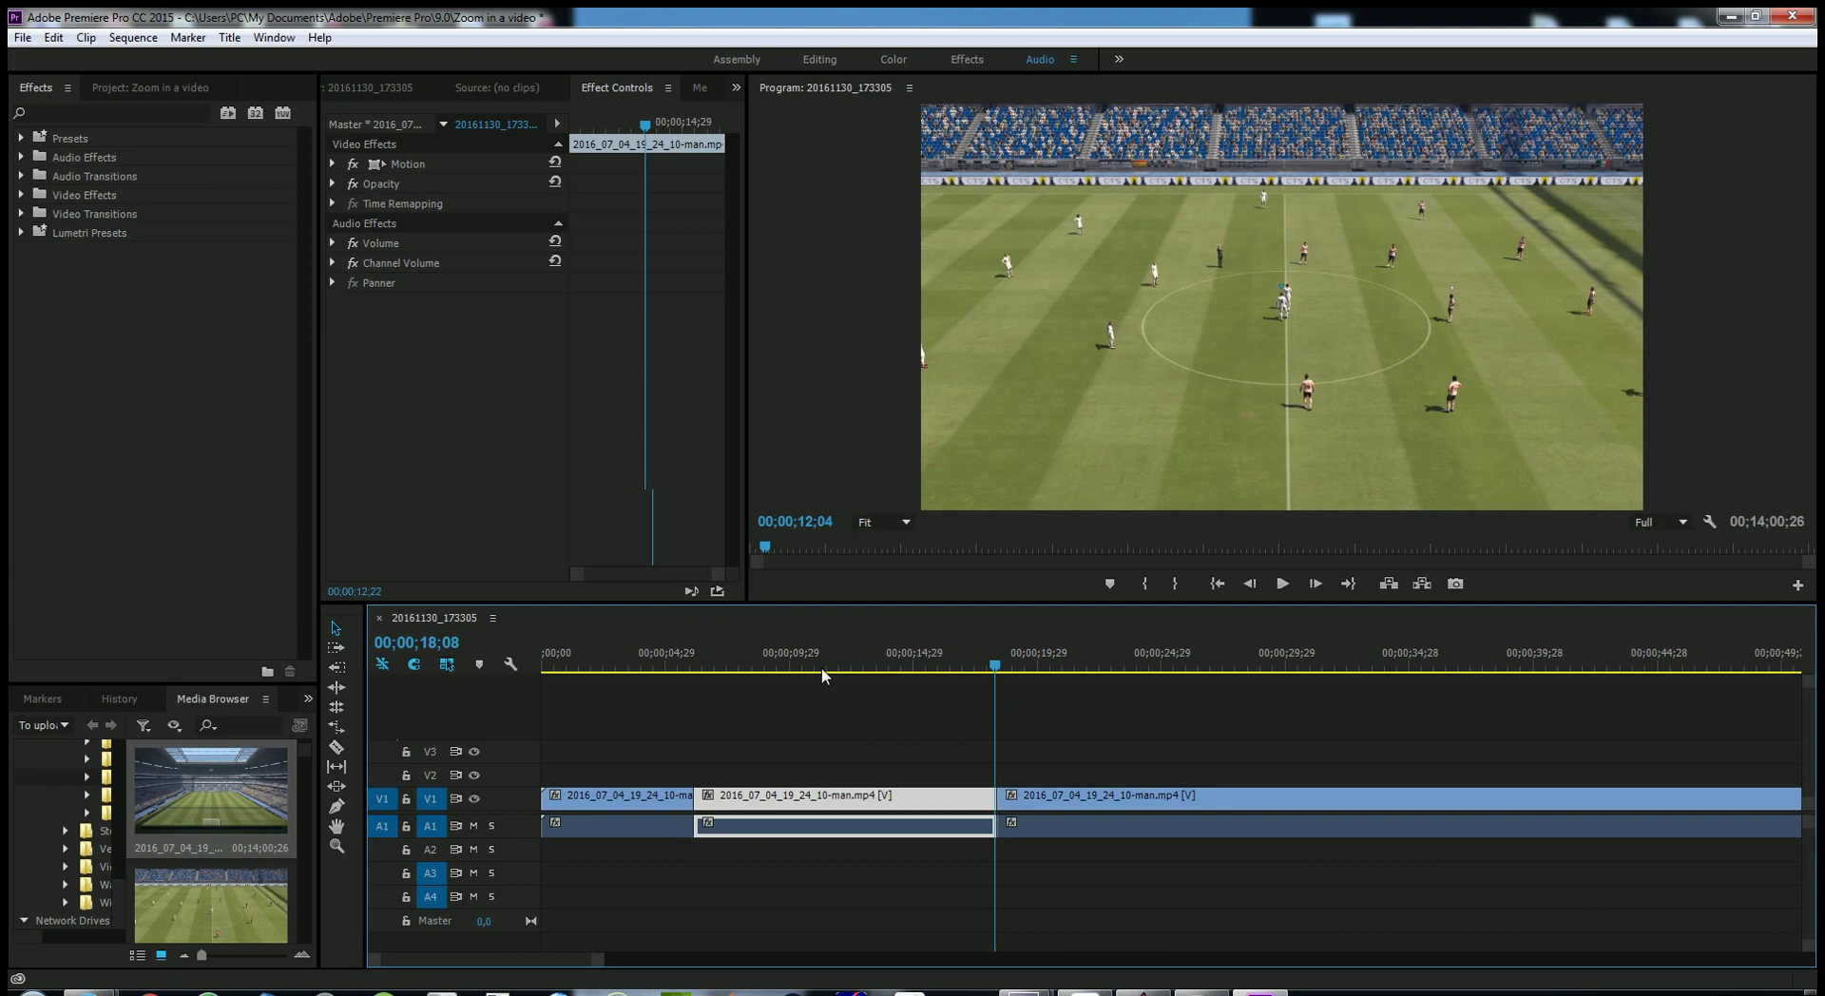
{"action": "left_click_drag", "start_coordinate": [822, 670], "coordinate": [693, 675]}
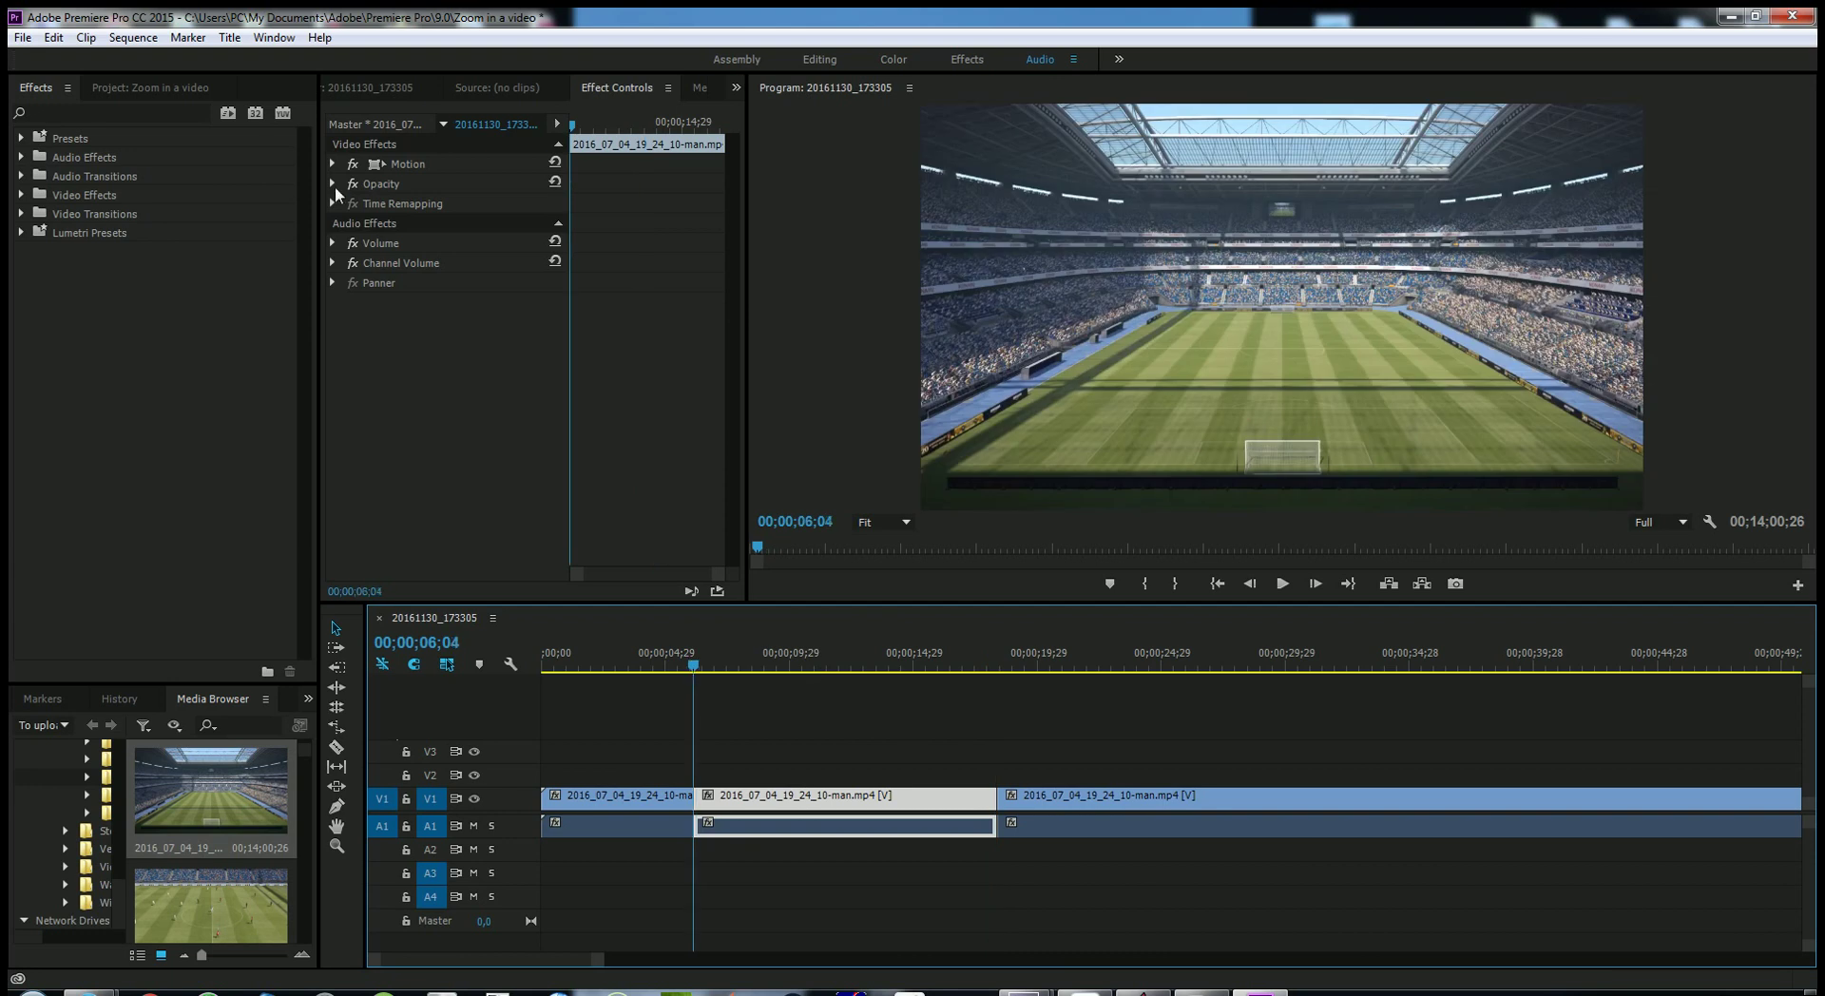
{"action": "left_click", "coordinate": [332, 164]}
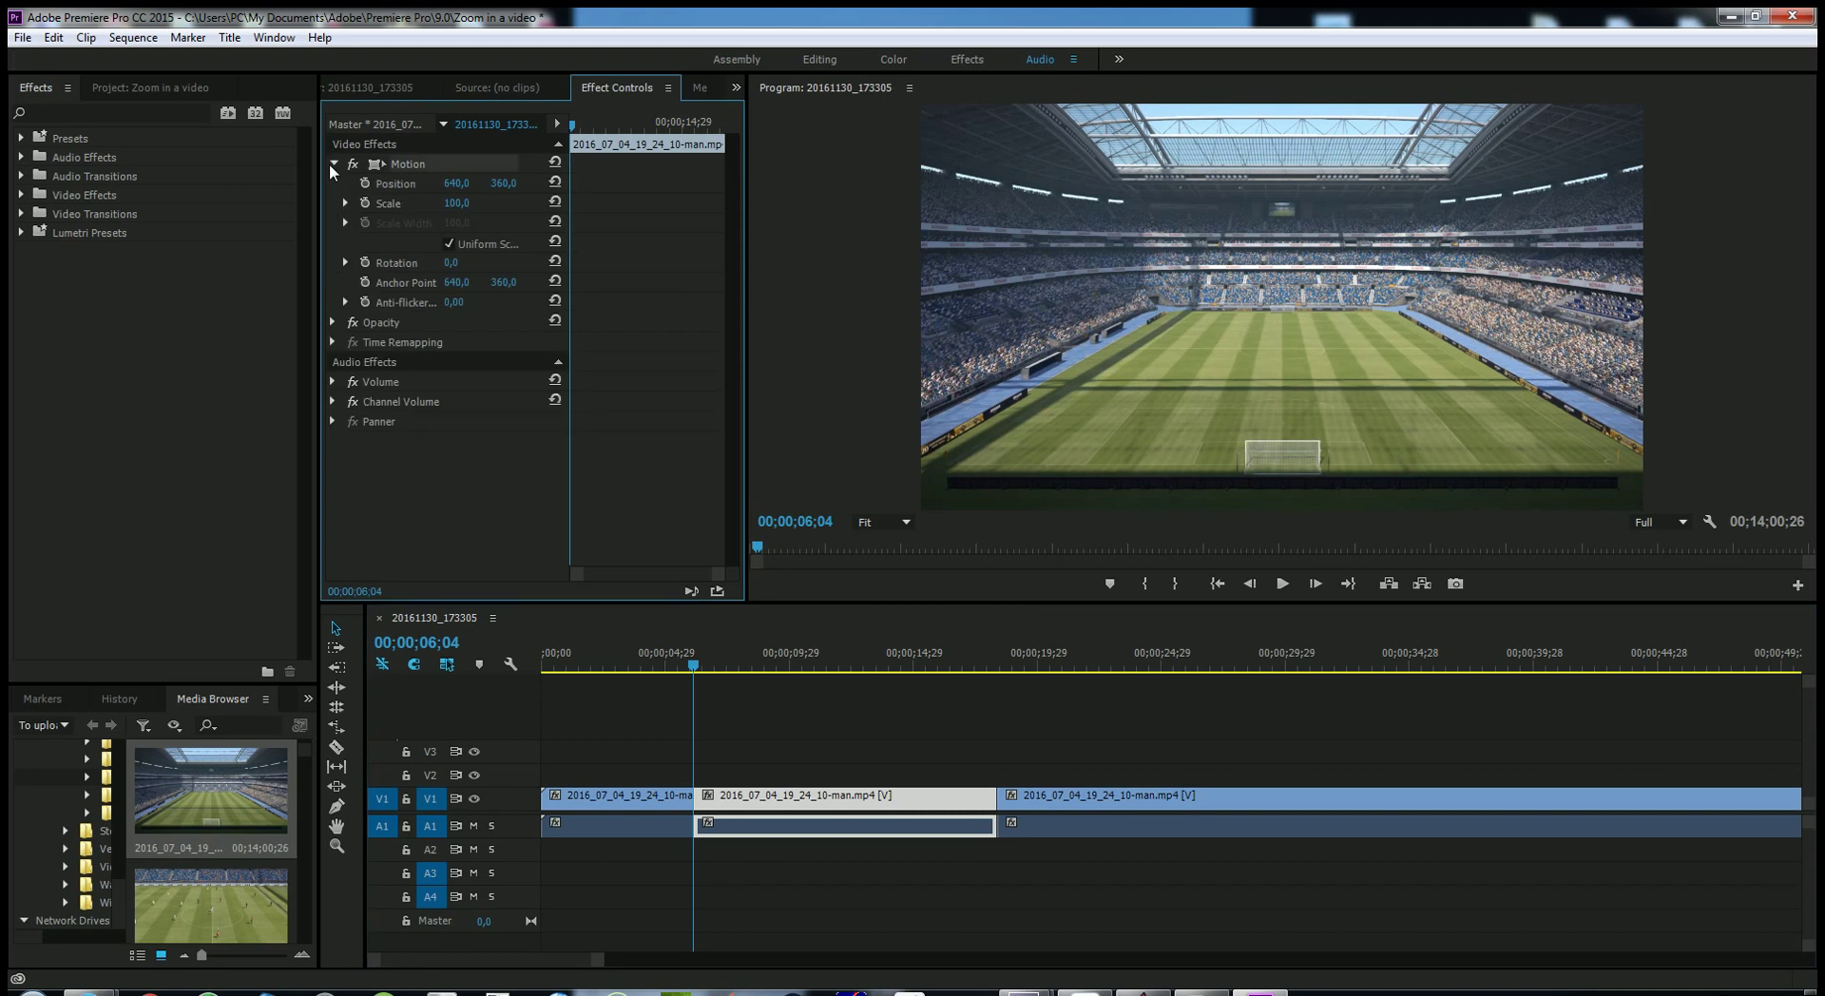
{"action": "left_click_drag", "start_coordinate": [318, 208], "coordinate": [245, 208]}
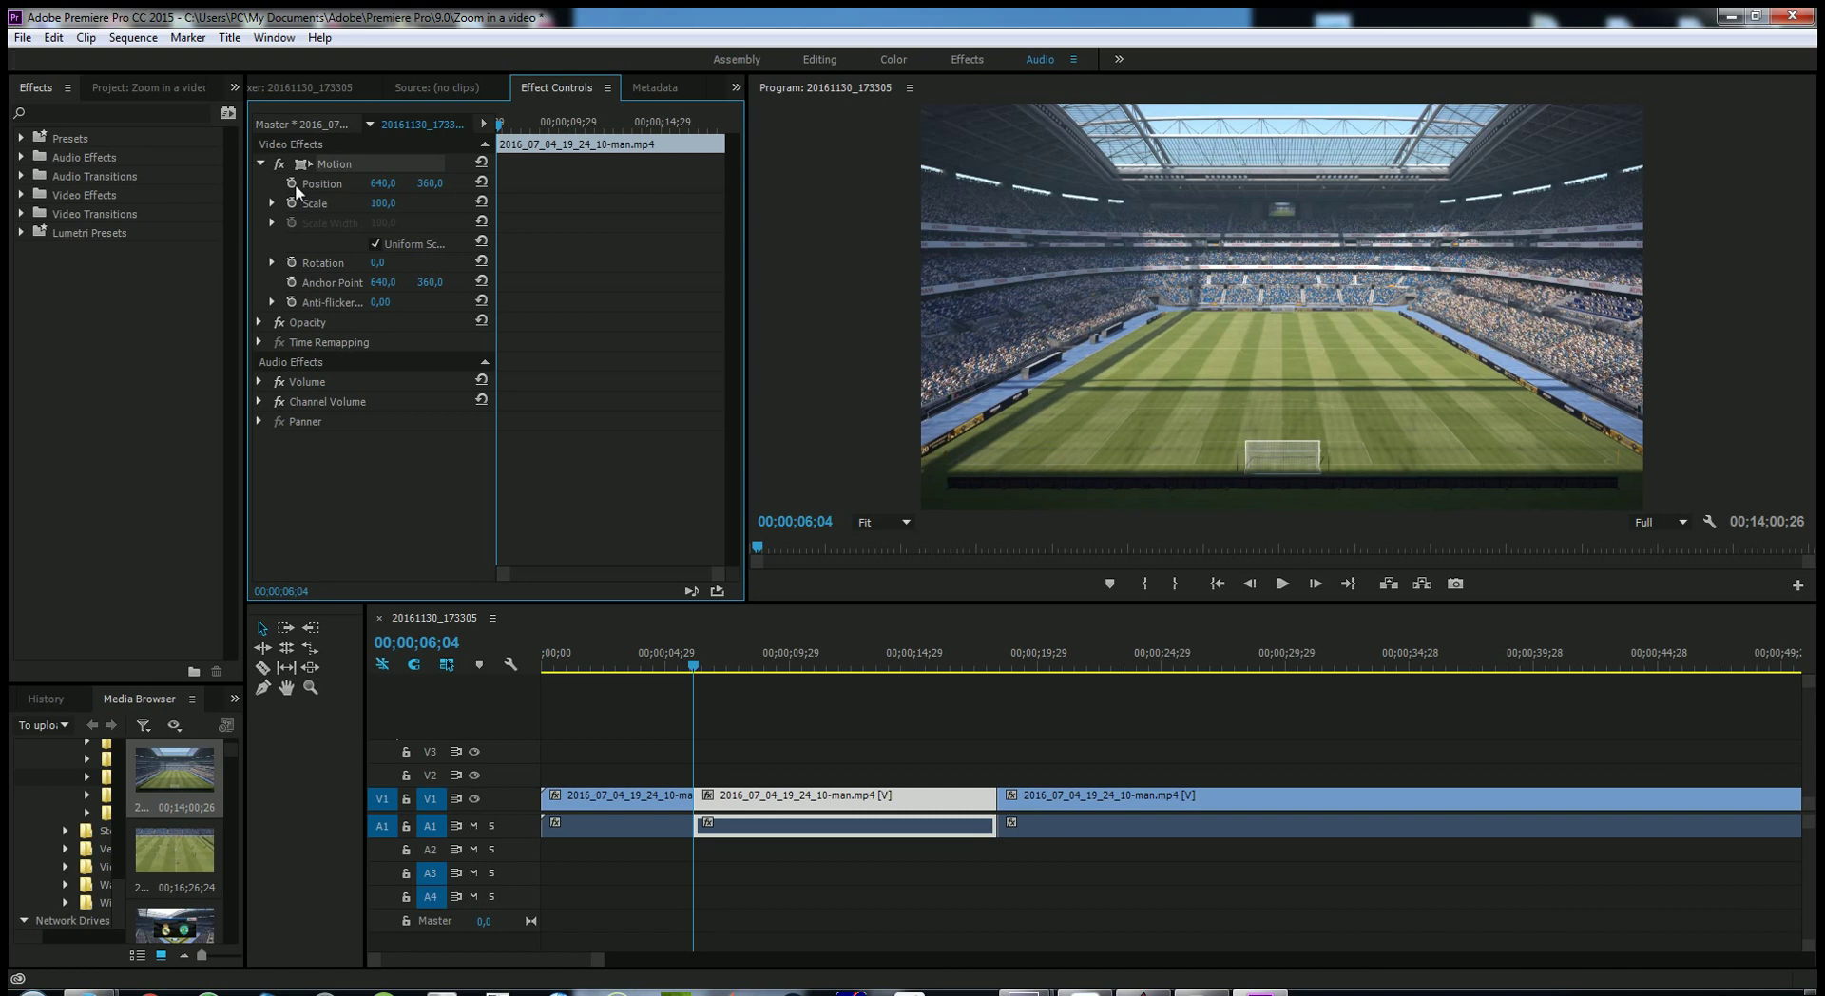
Step: Keyframe Scale from 100 at the middle piece's start to 508 near its end, then preview
{"action": "left_click", "coordinate": [292, 204]}
{"action": "left_click", "coordinate": [694, 670]}
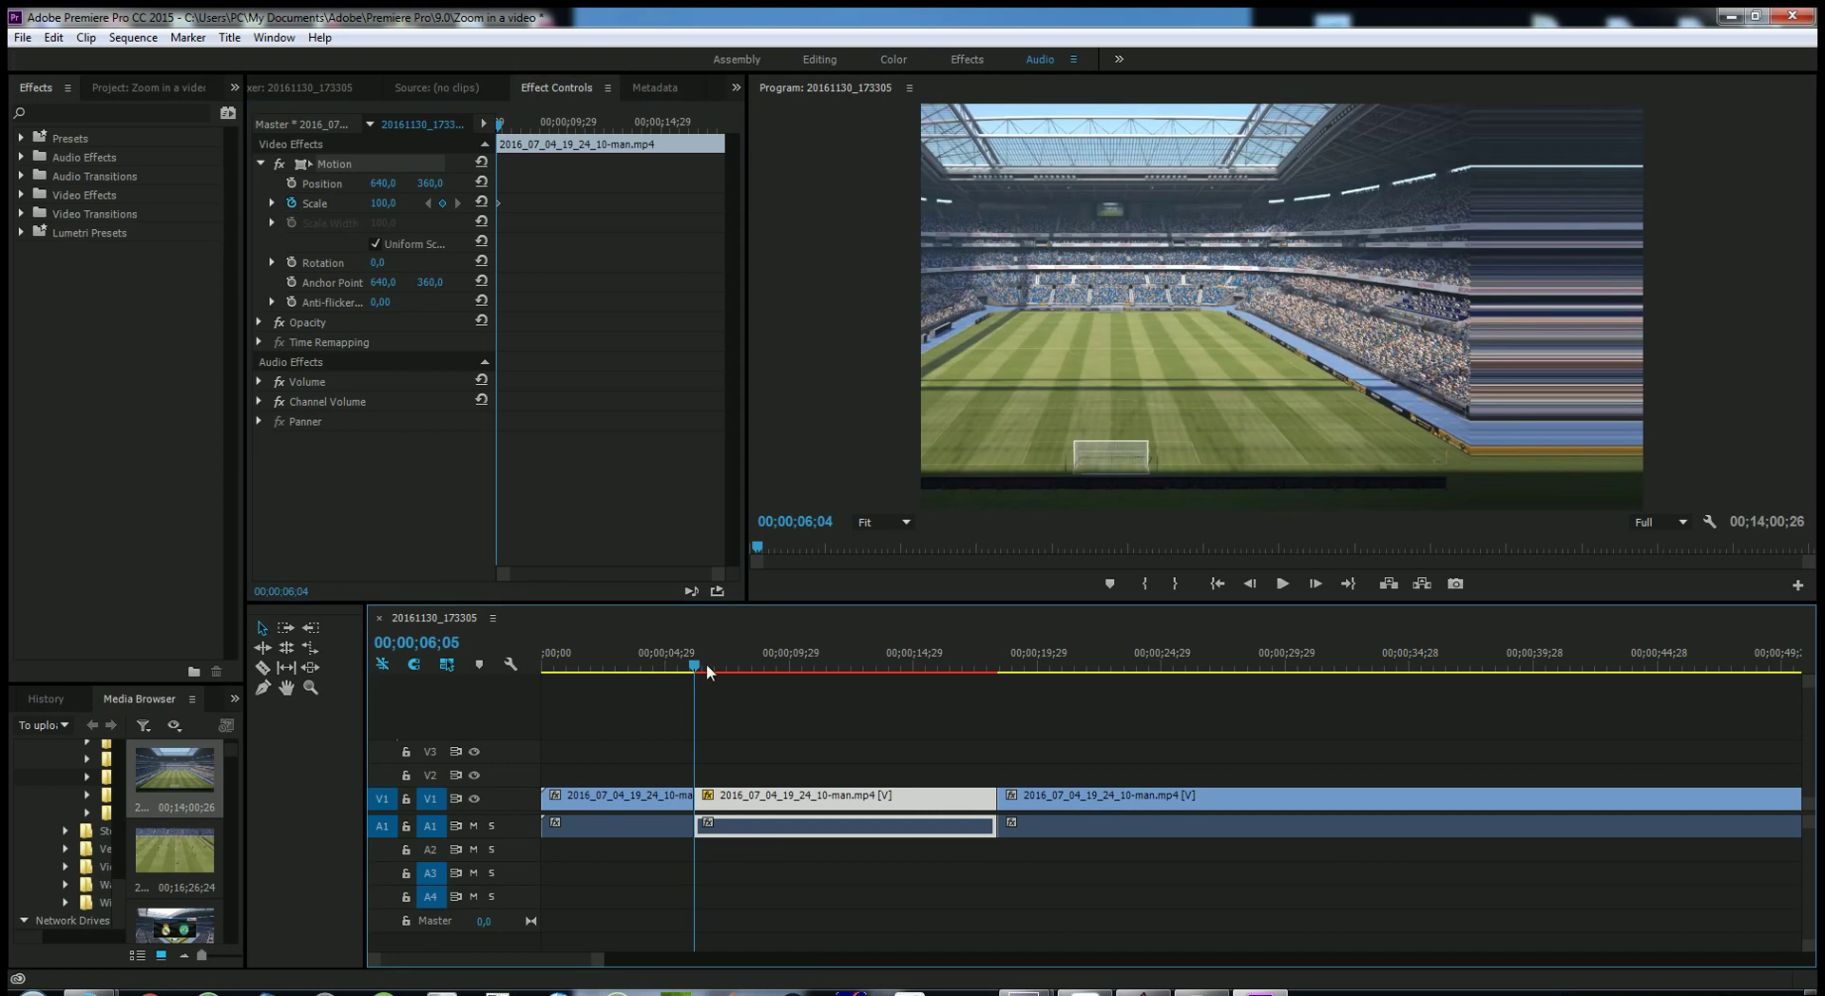
{"action": "left_click_drag", "start_coordinate": [706, 671], "coordinate": [998, 703]}
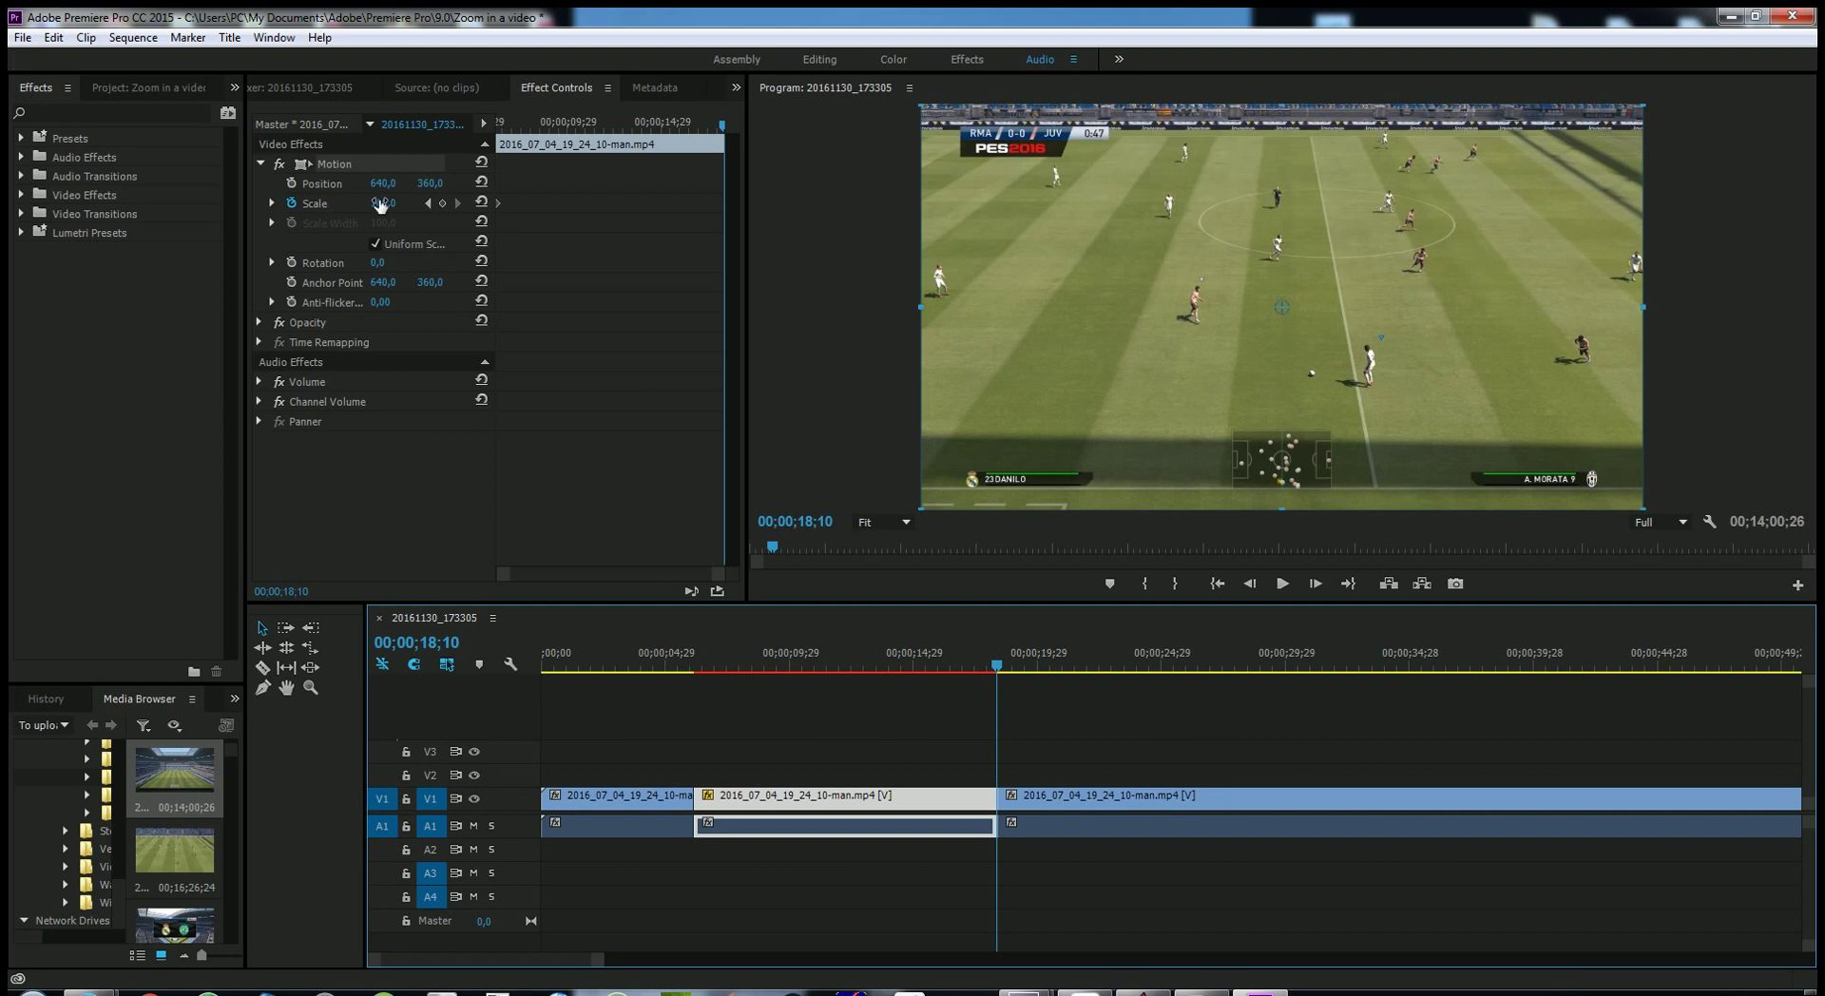
{"action": "left_click_drag", "start_coordinate": [380, 204], "coordinate": [759, 219]}
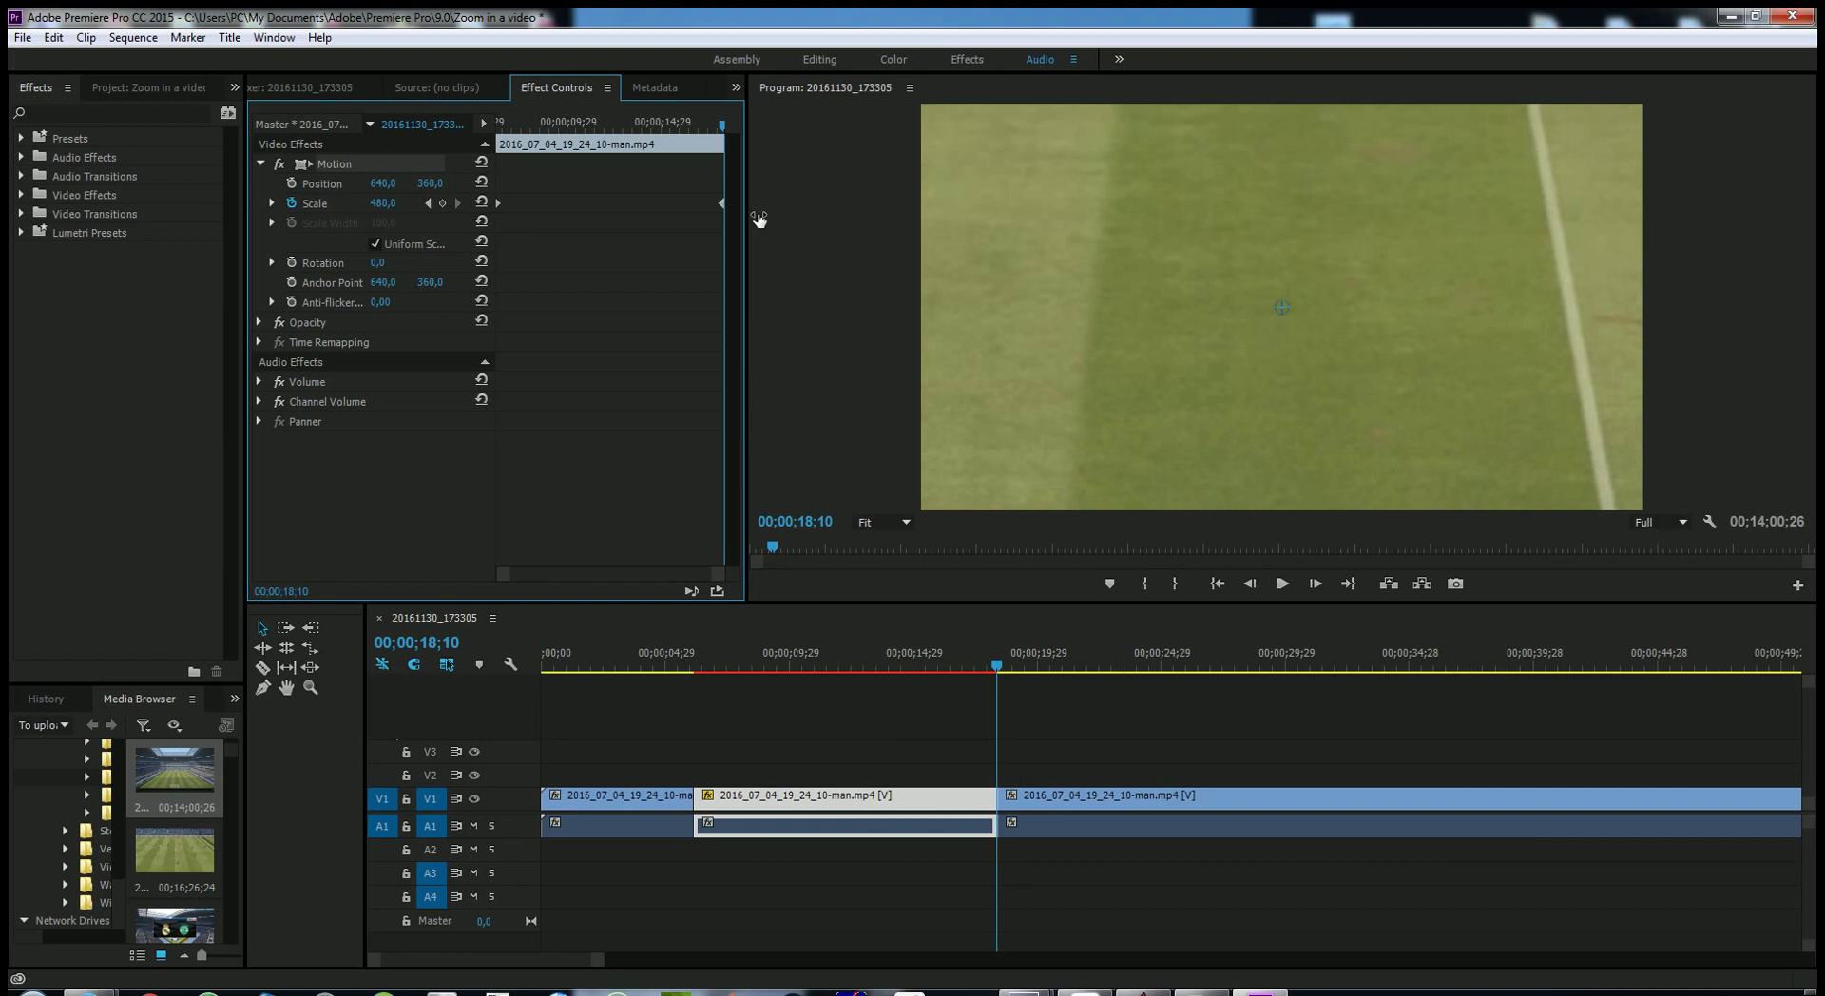
{"action": "key", "text": "space"}
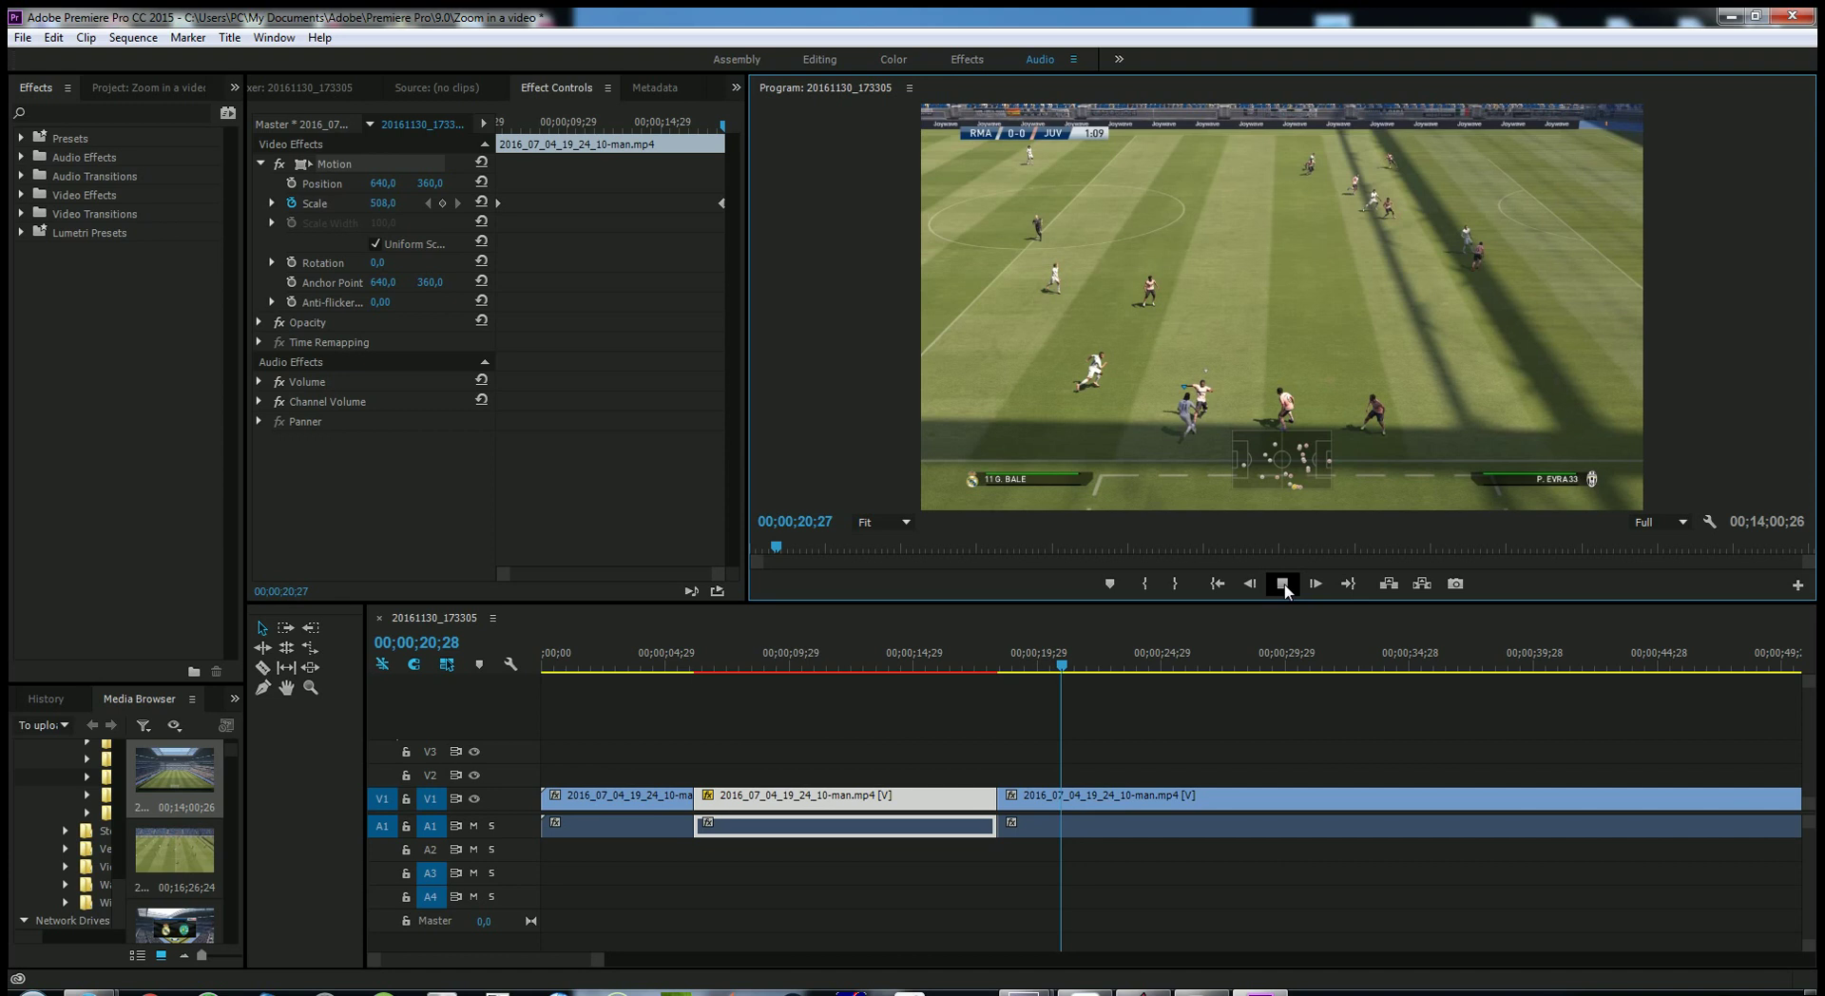
{"action": "left_click", "coordinate": [1282, 584]}
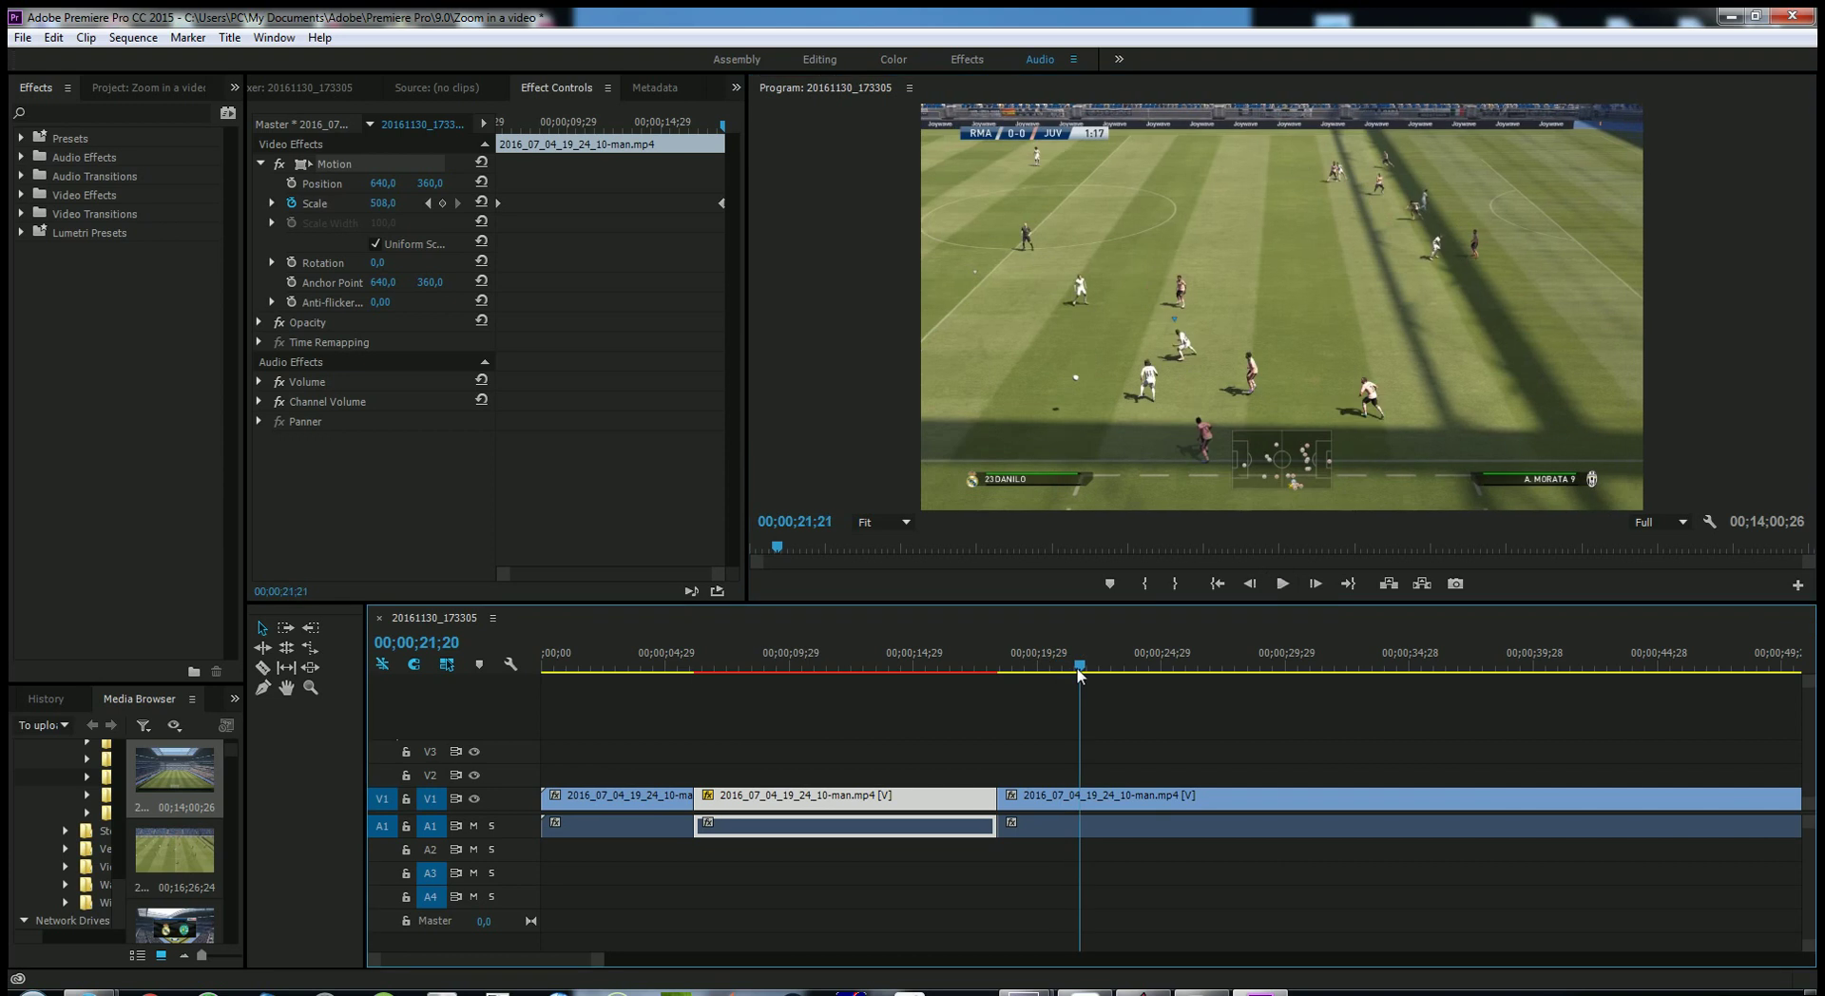
{"action": "left_click_drag", "start_coordinate": [1080, 670], "coordinate": [990, 670]}
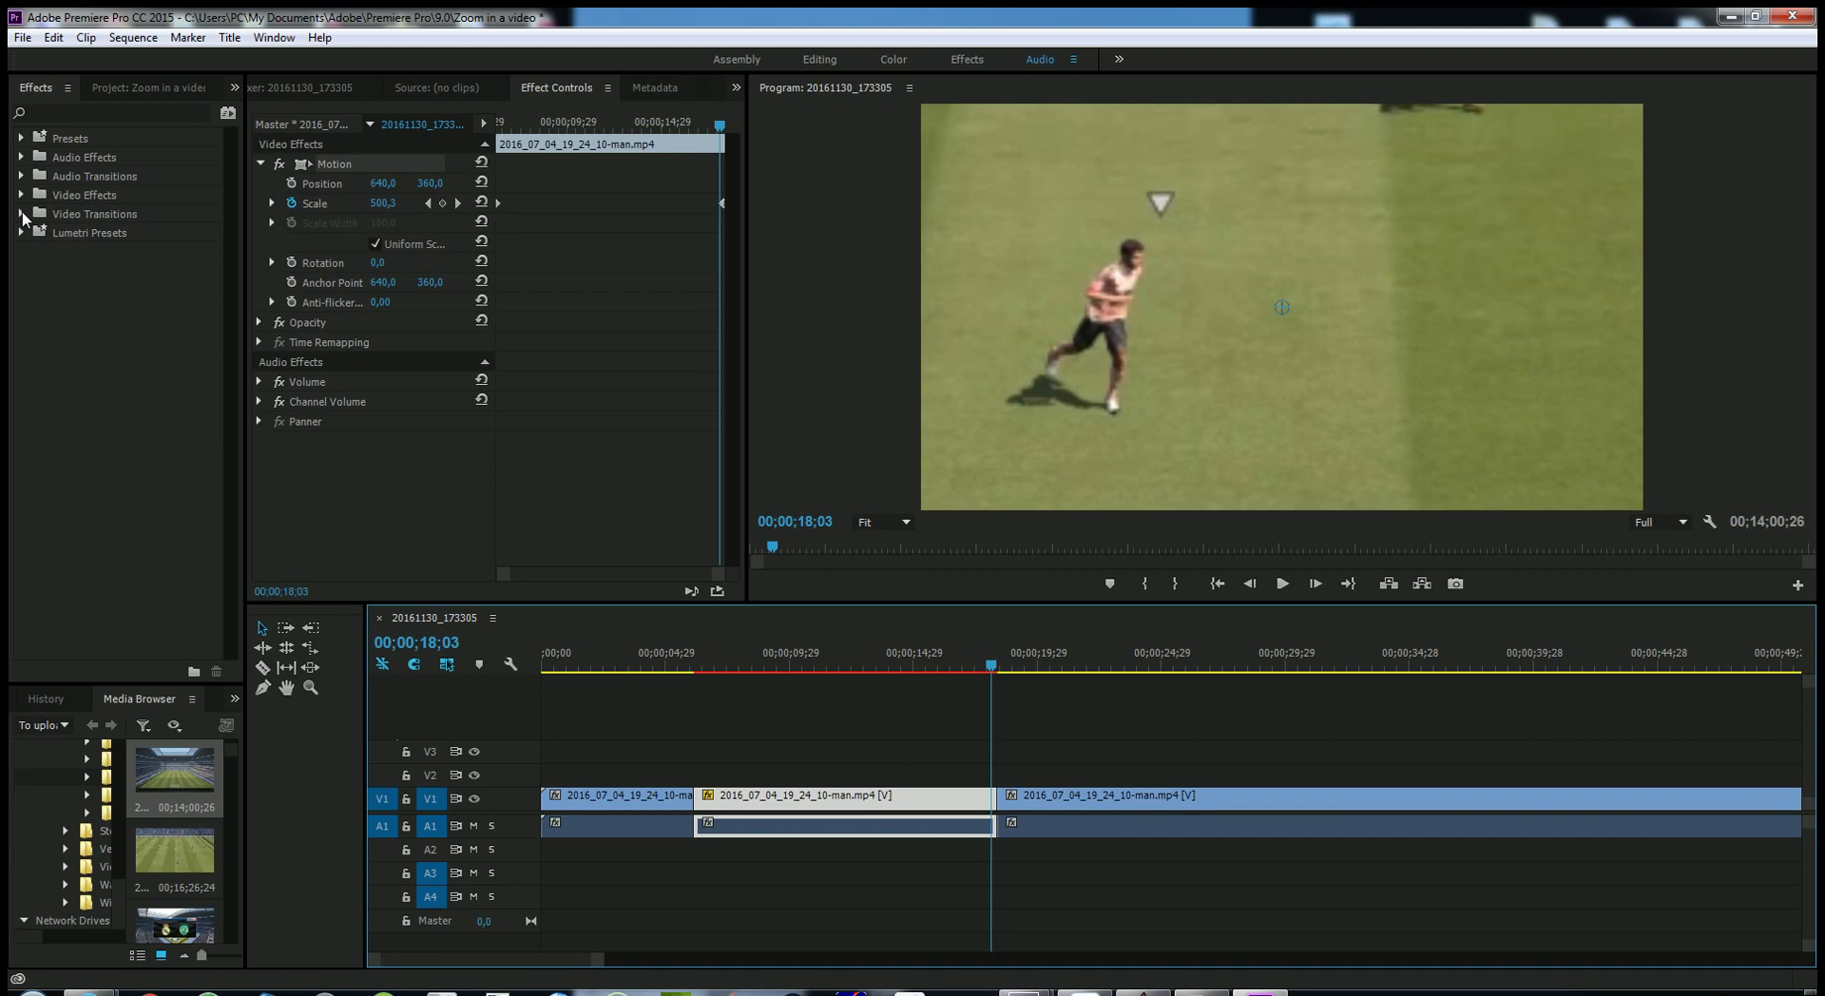
Step: Drop an Additive Dissolve on the cut between the middle and last pieces, then return to the start
{"action": "left_click", "coordinate": [22, 215]}
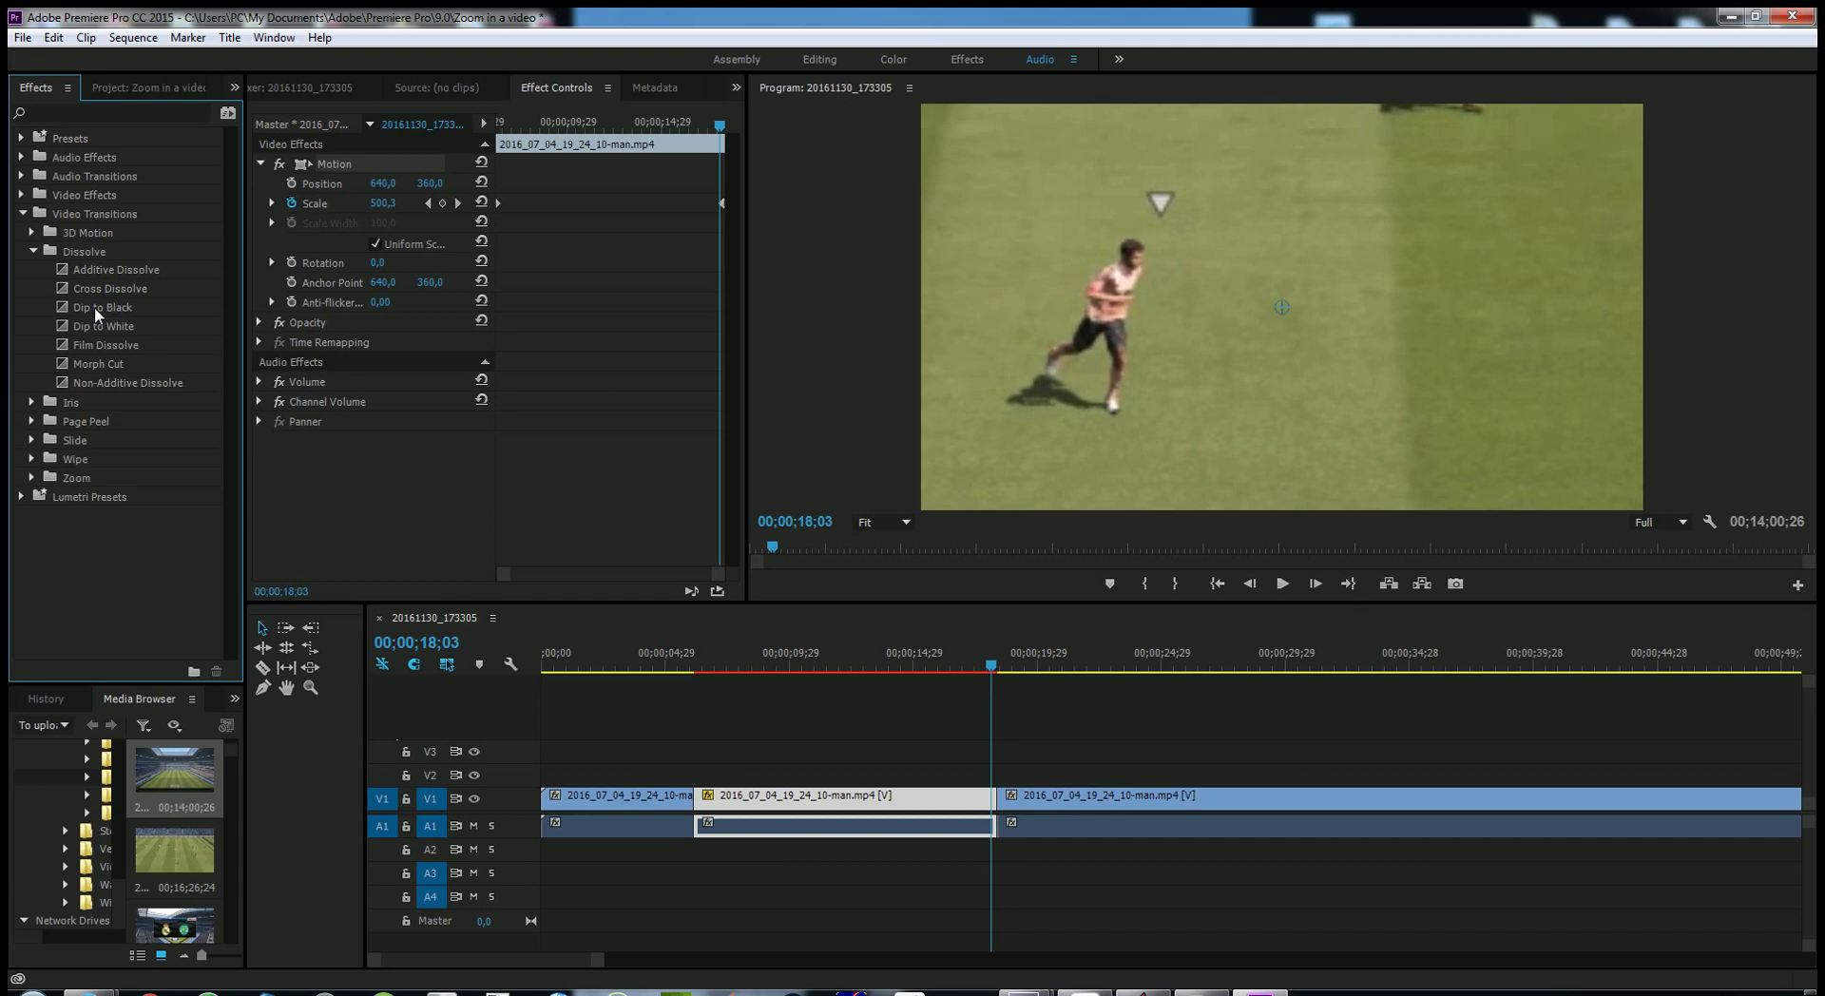
{"action": "left_click_drag", "start_coordinate": [104, 270], "coordinate": [994, 798]}
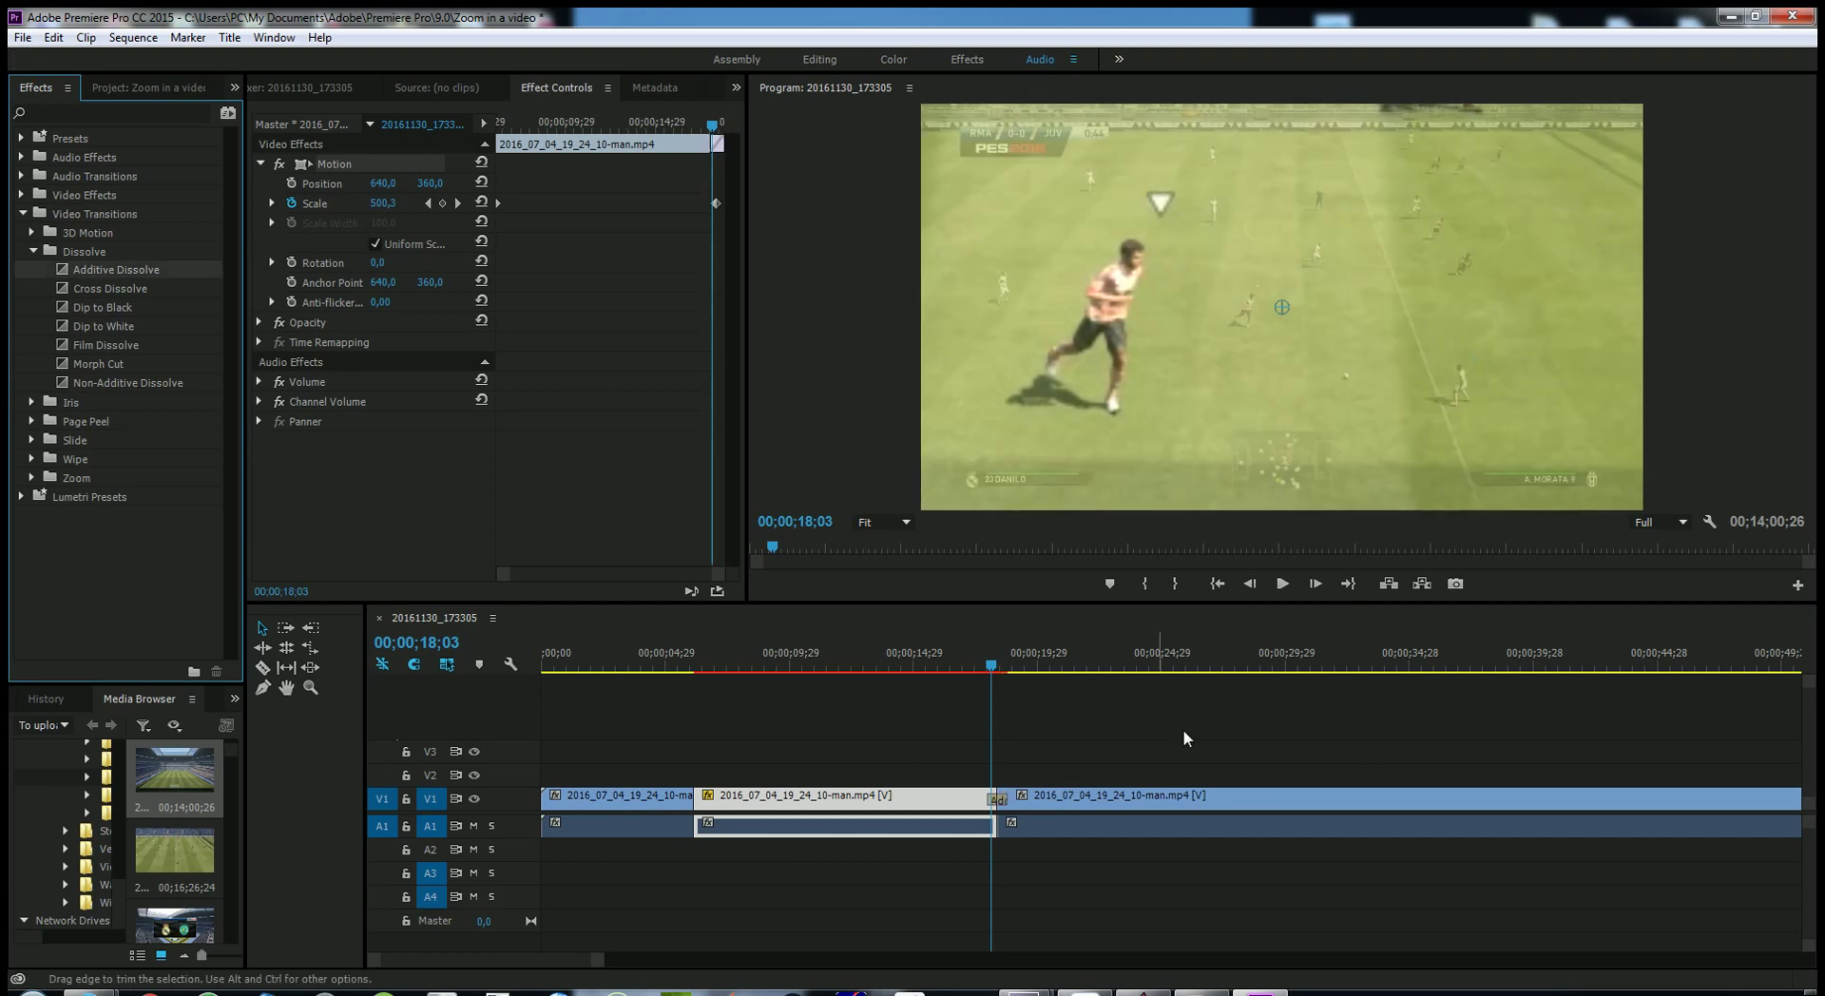
{"action": "left_click", "coordinate": [1182, 737]}
{"action": "key", "text": "Home"}
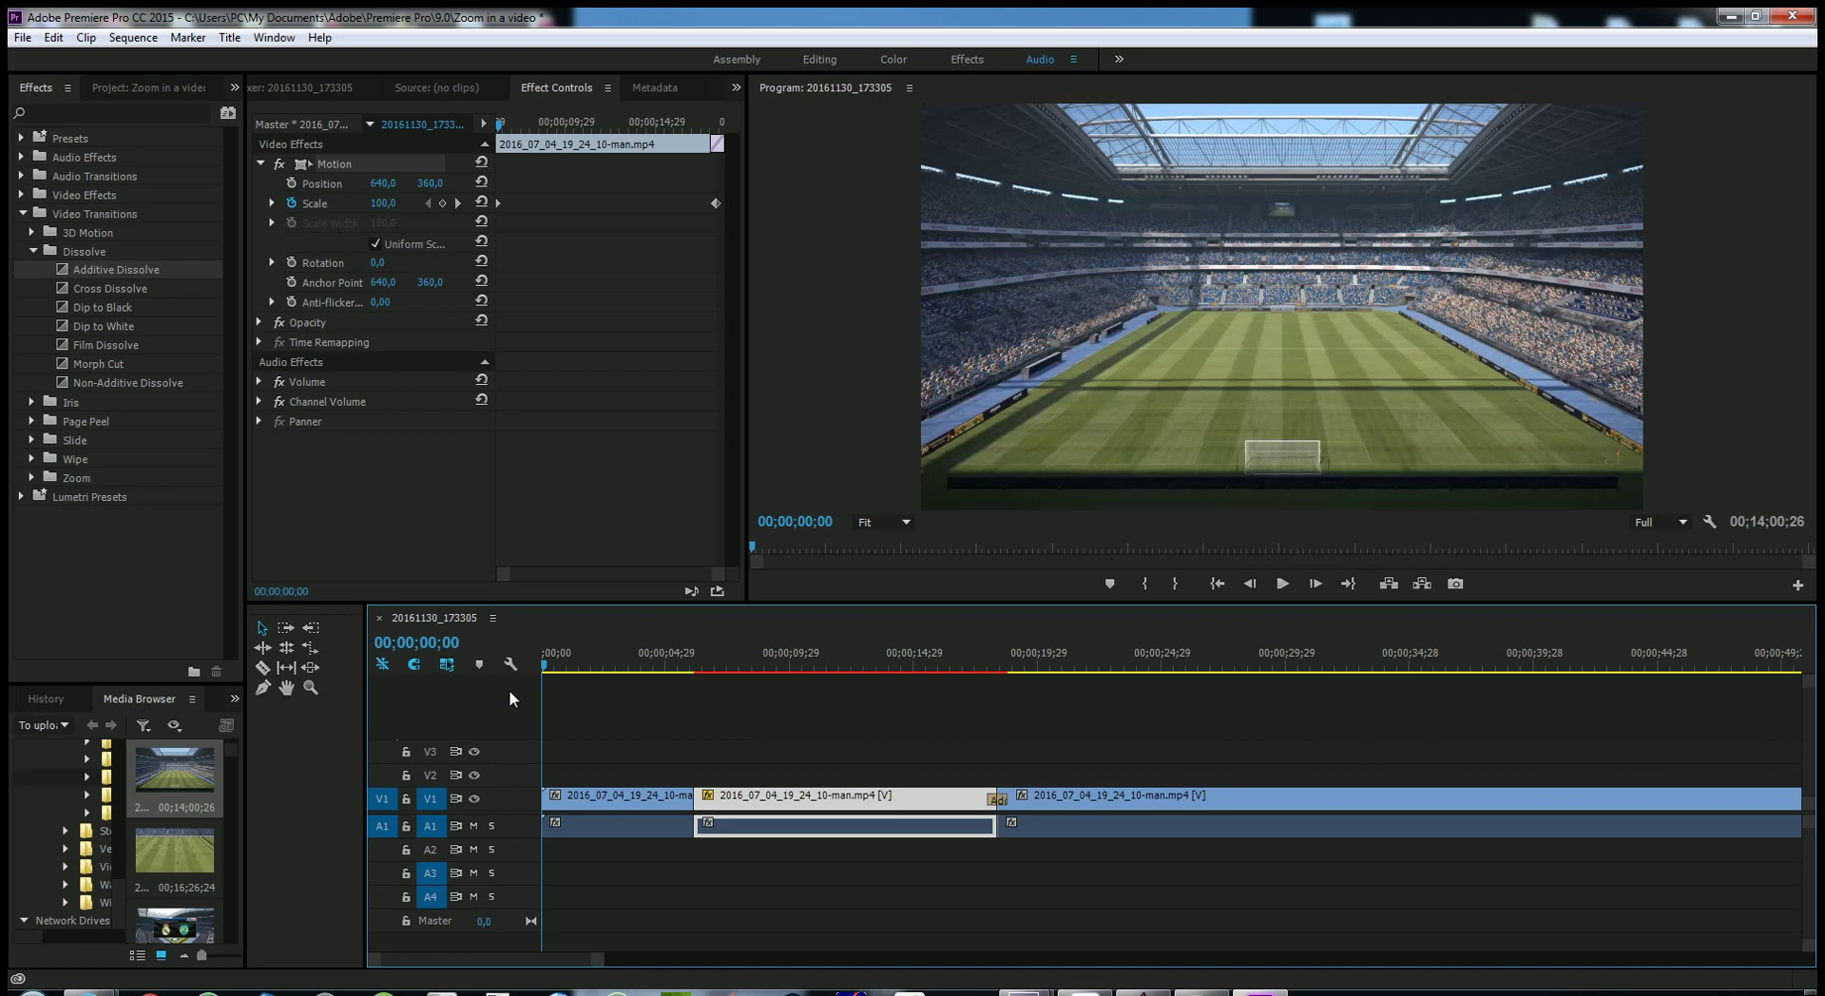
Step: Play through the dissolve, stop at 00;00;22;19, and reveal Scale's value and velocity graphs
{"action": "key", "text": "space"}
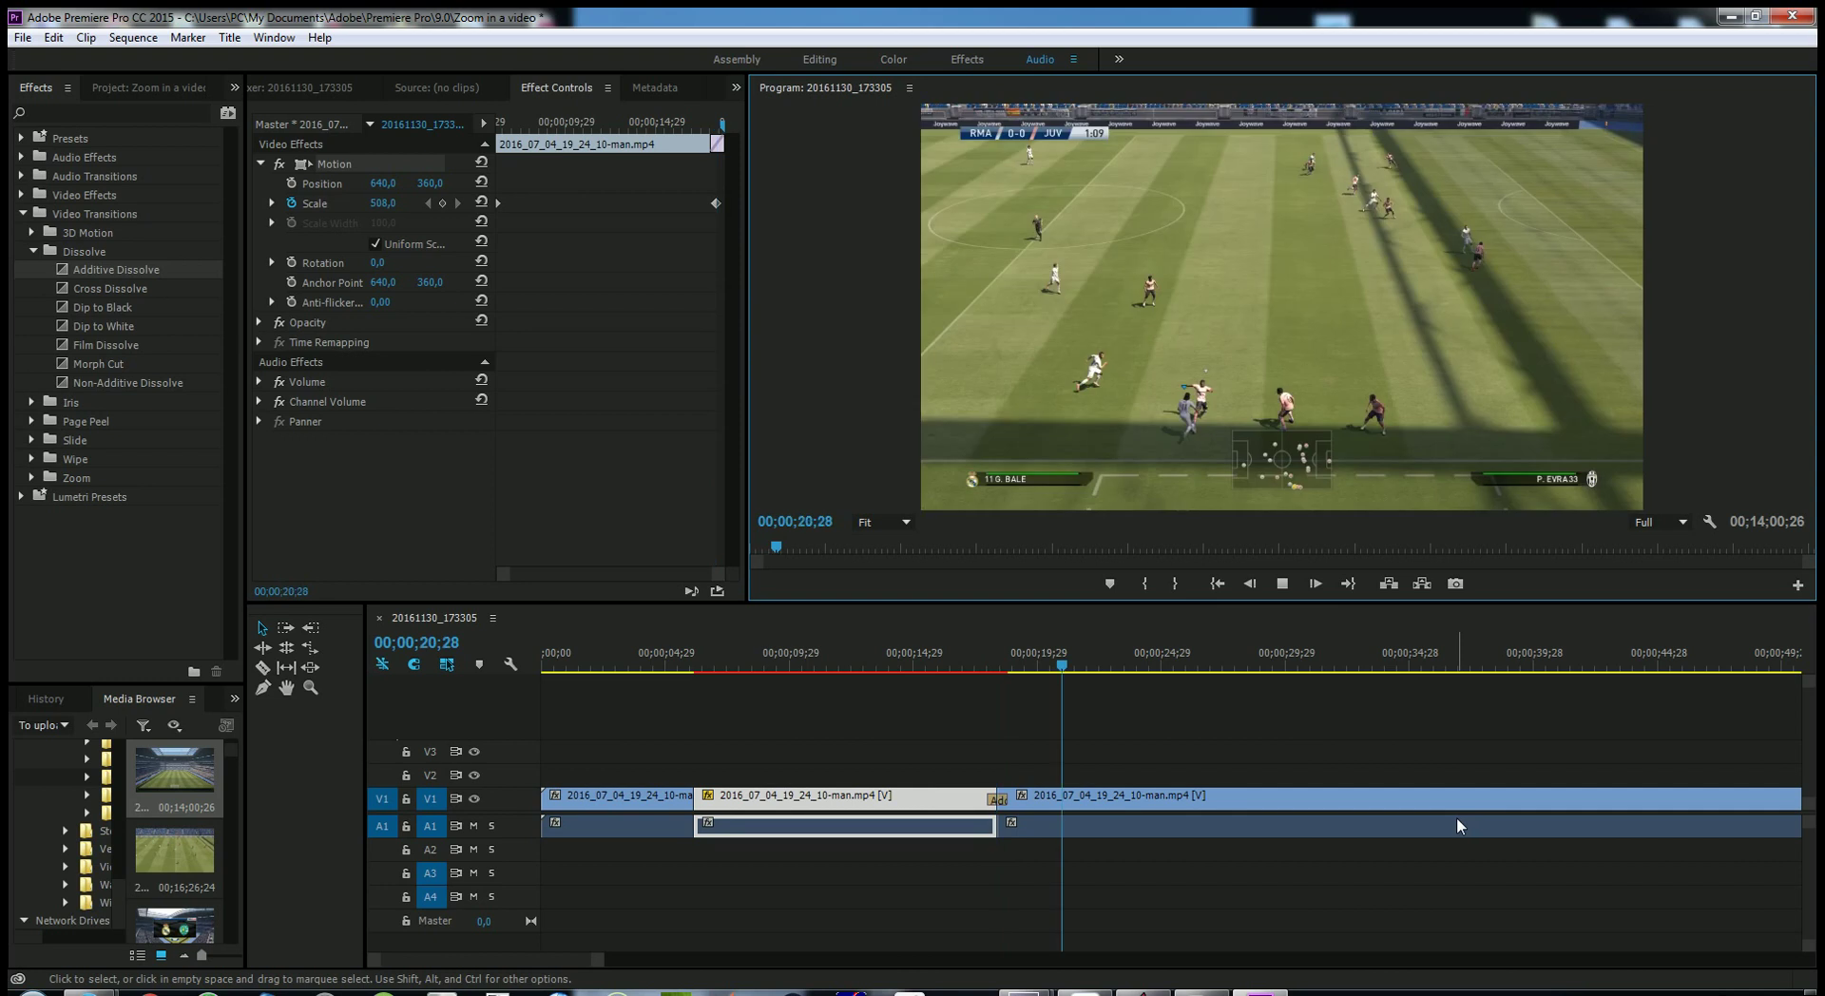
{"action": "key", "text": "space"}
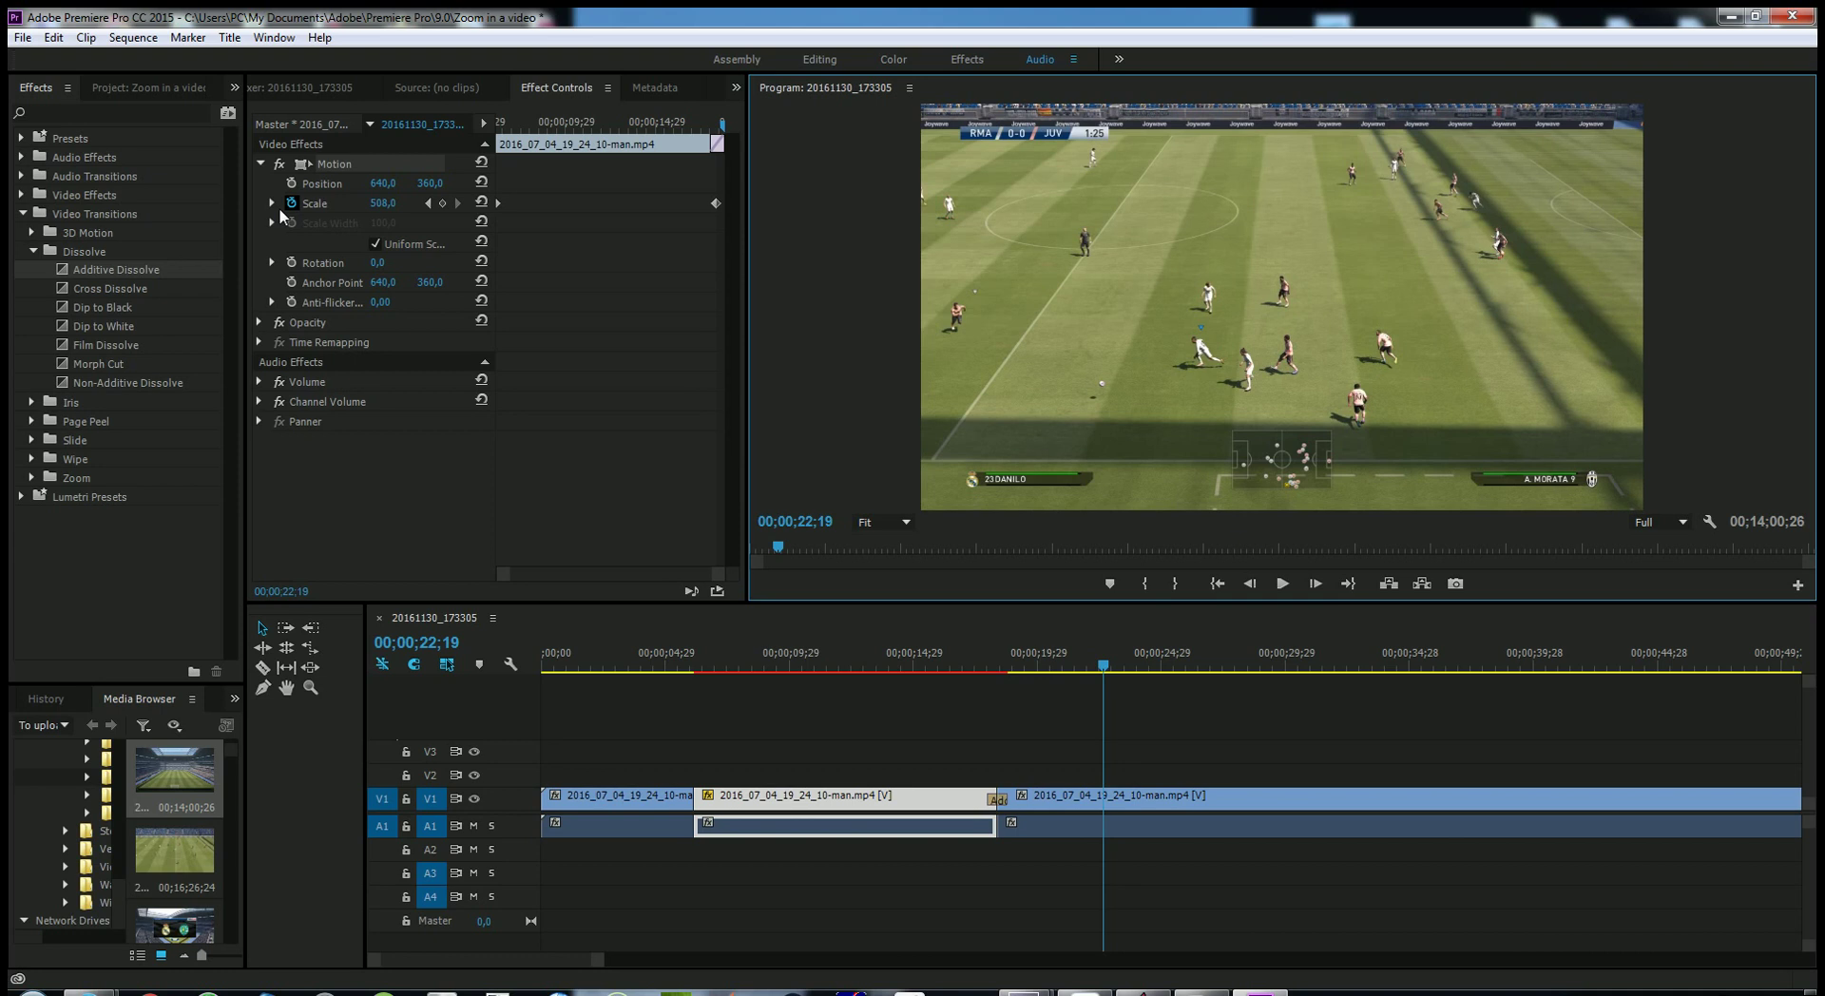
{"action": "left_click", "coordinate": [272, 203]}
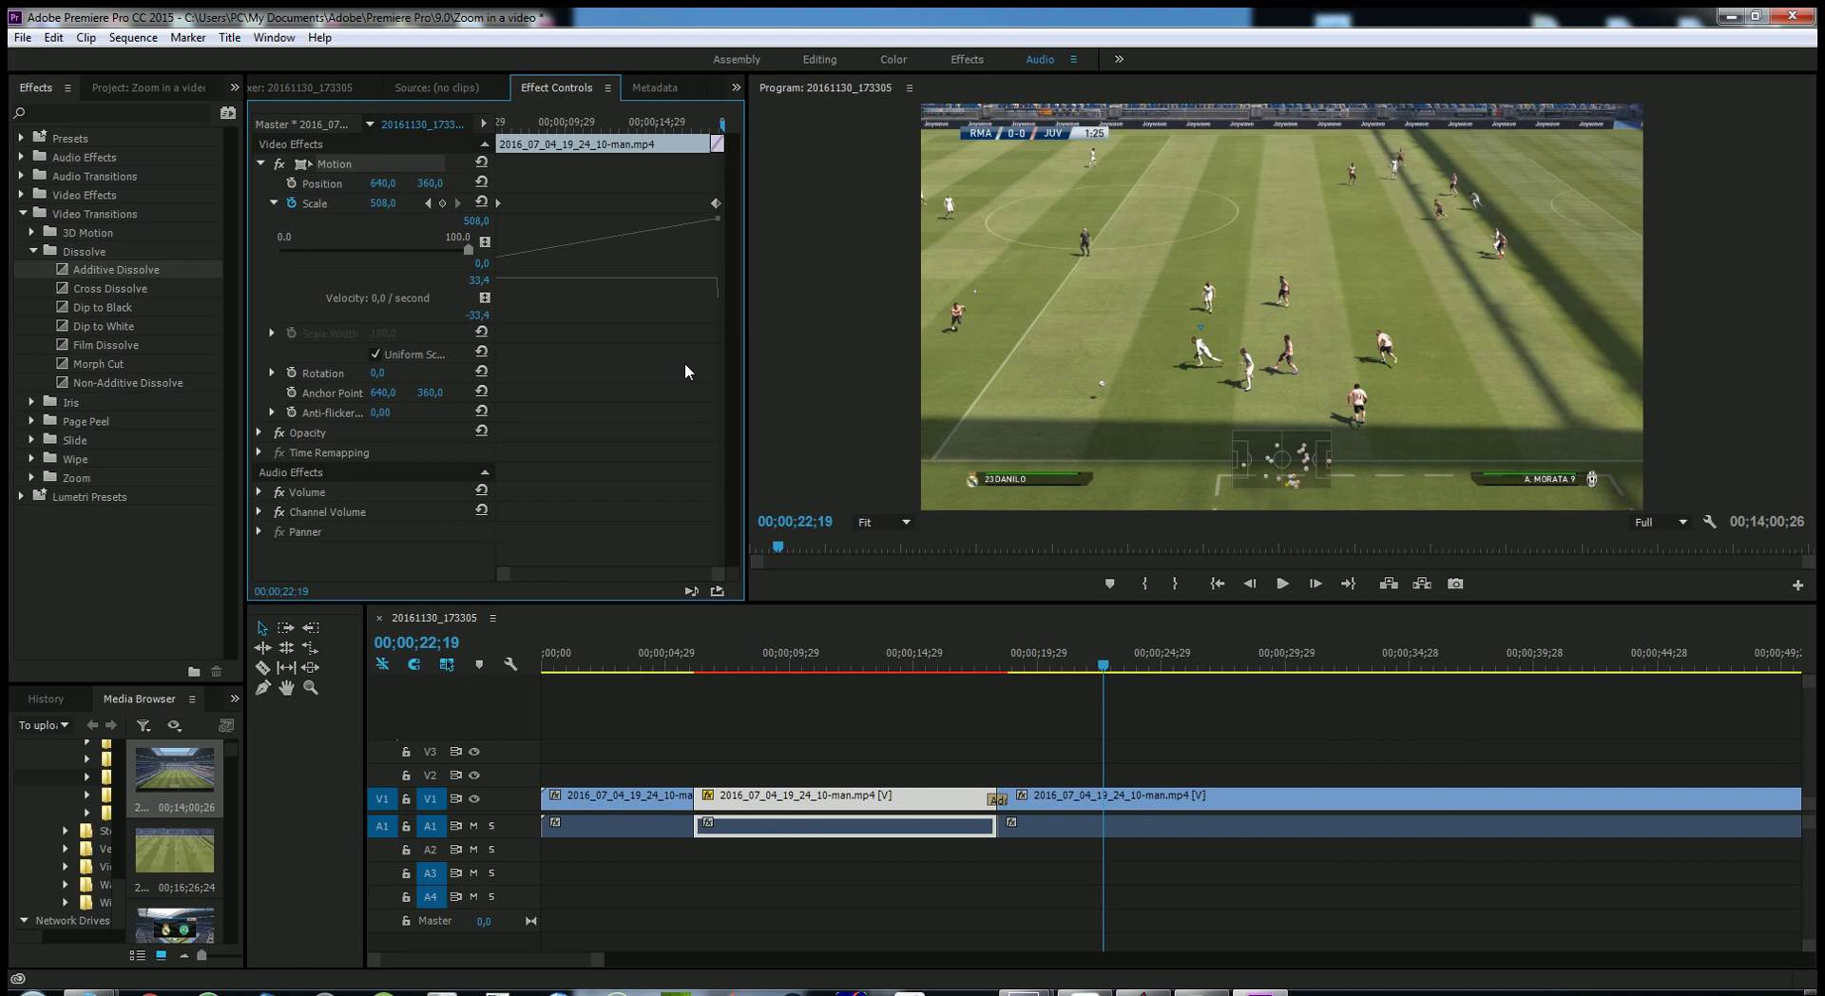
Step: Raise the final Scale keyframe to 859,7, check a mid-clip frame, and return to the start
{"action": "mouse_move", "coordinate": [717, 219]}
{"action": "left_mouse_down"}
{"action": "mouse_move", "coordinate": [707, 293]}
{"action": "mouse_move", "coordinate": [834, 201]}
{"action": "left_mouse_up"}
{"action": "left_click", "coordinate": [802, 665]}
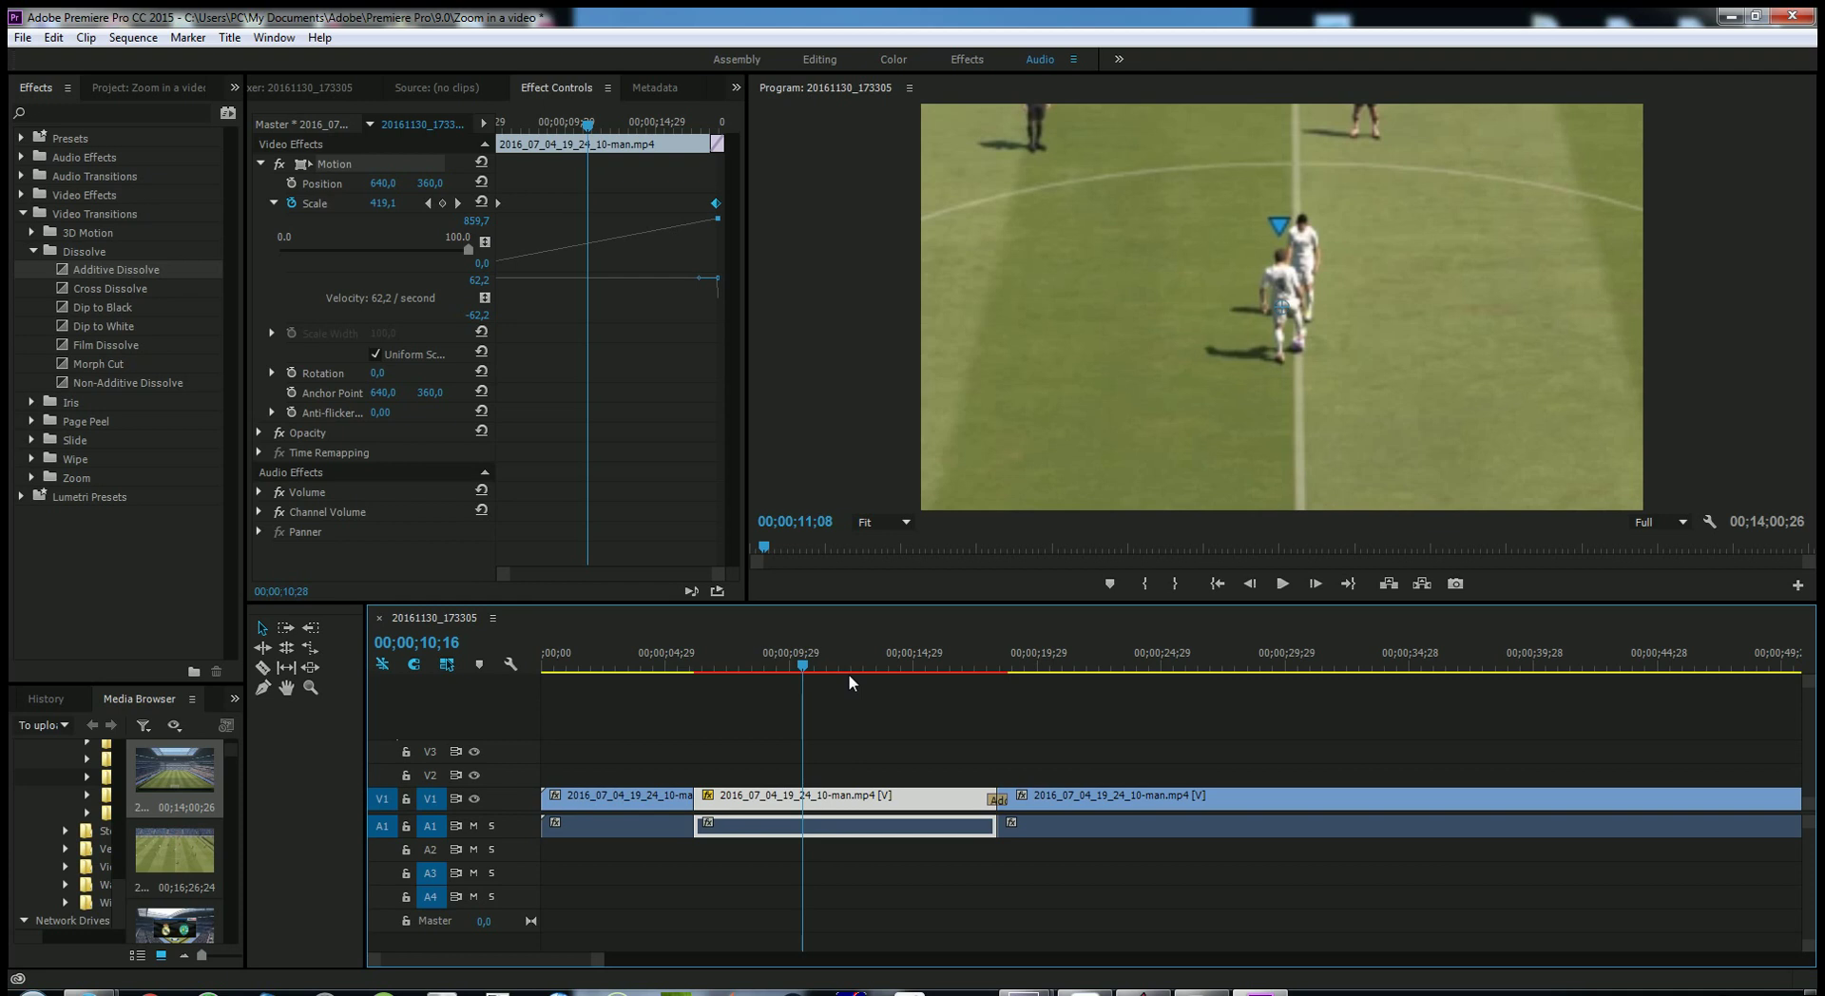
{"action": "key", "text": "Home"}
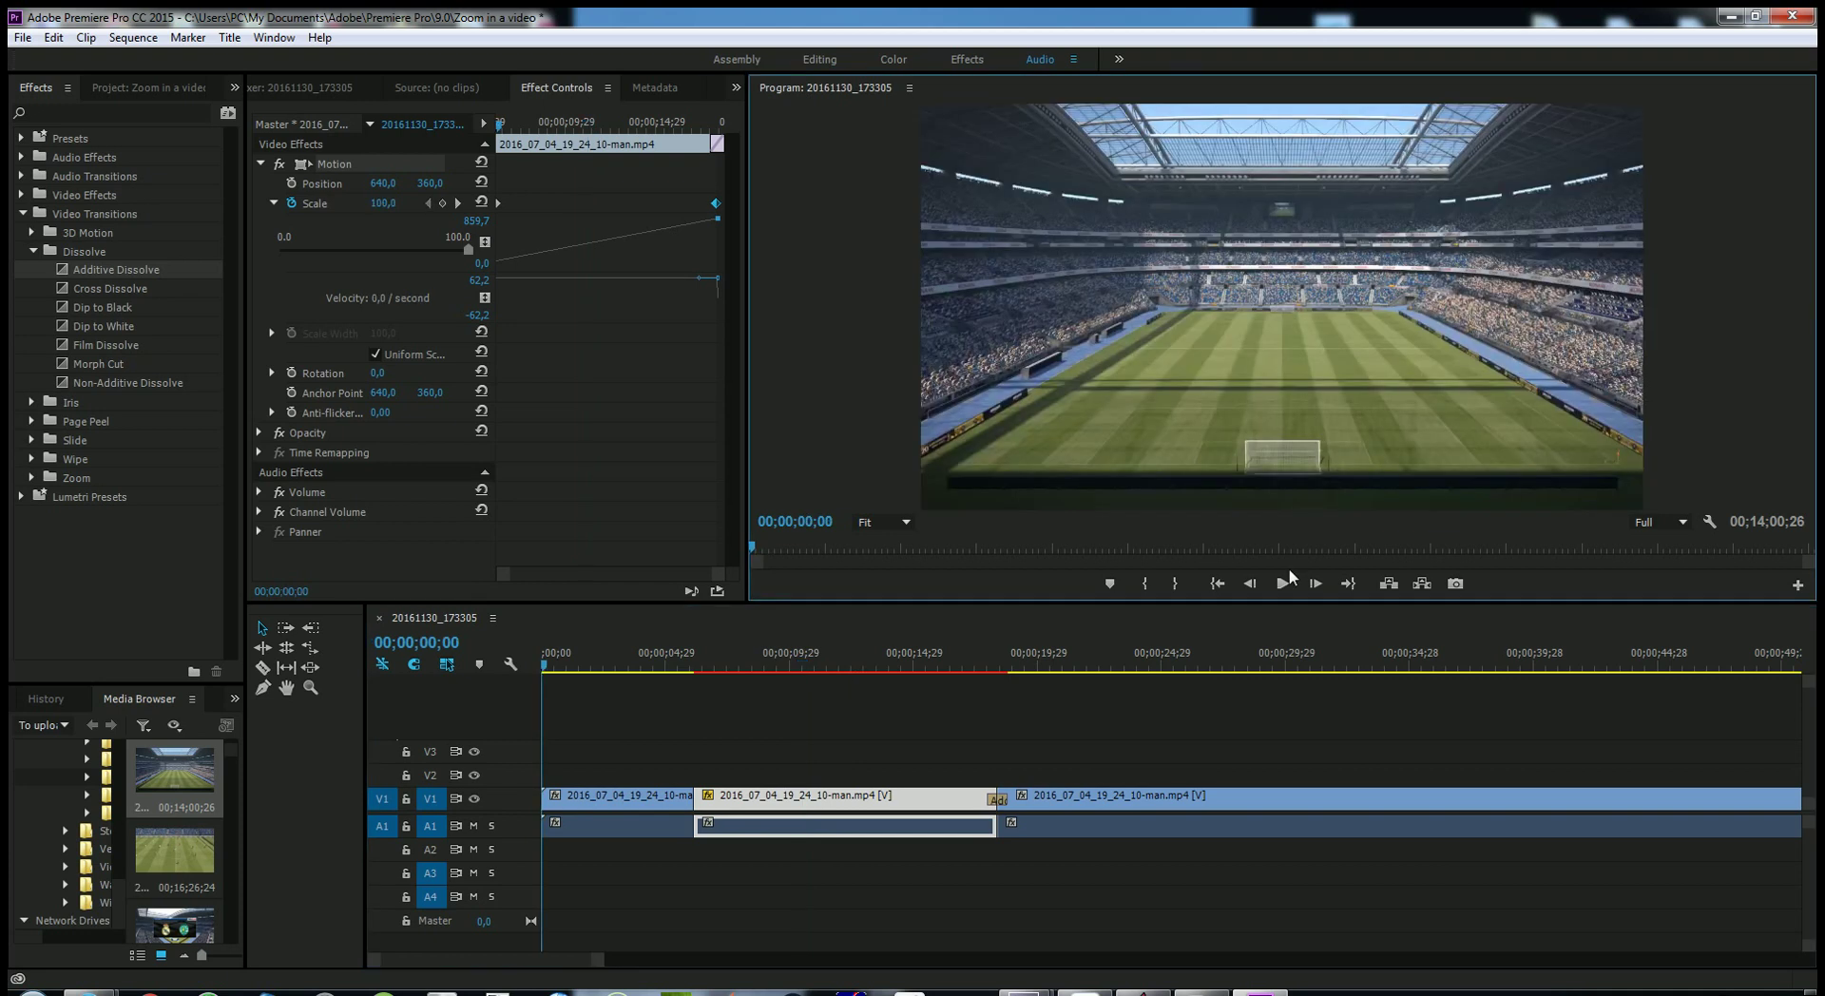
{"action": "left_click", "coordinate": [1284, 582]}
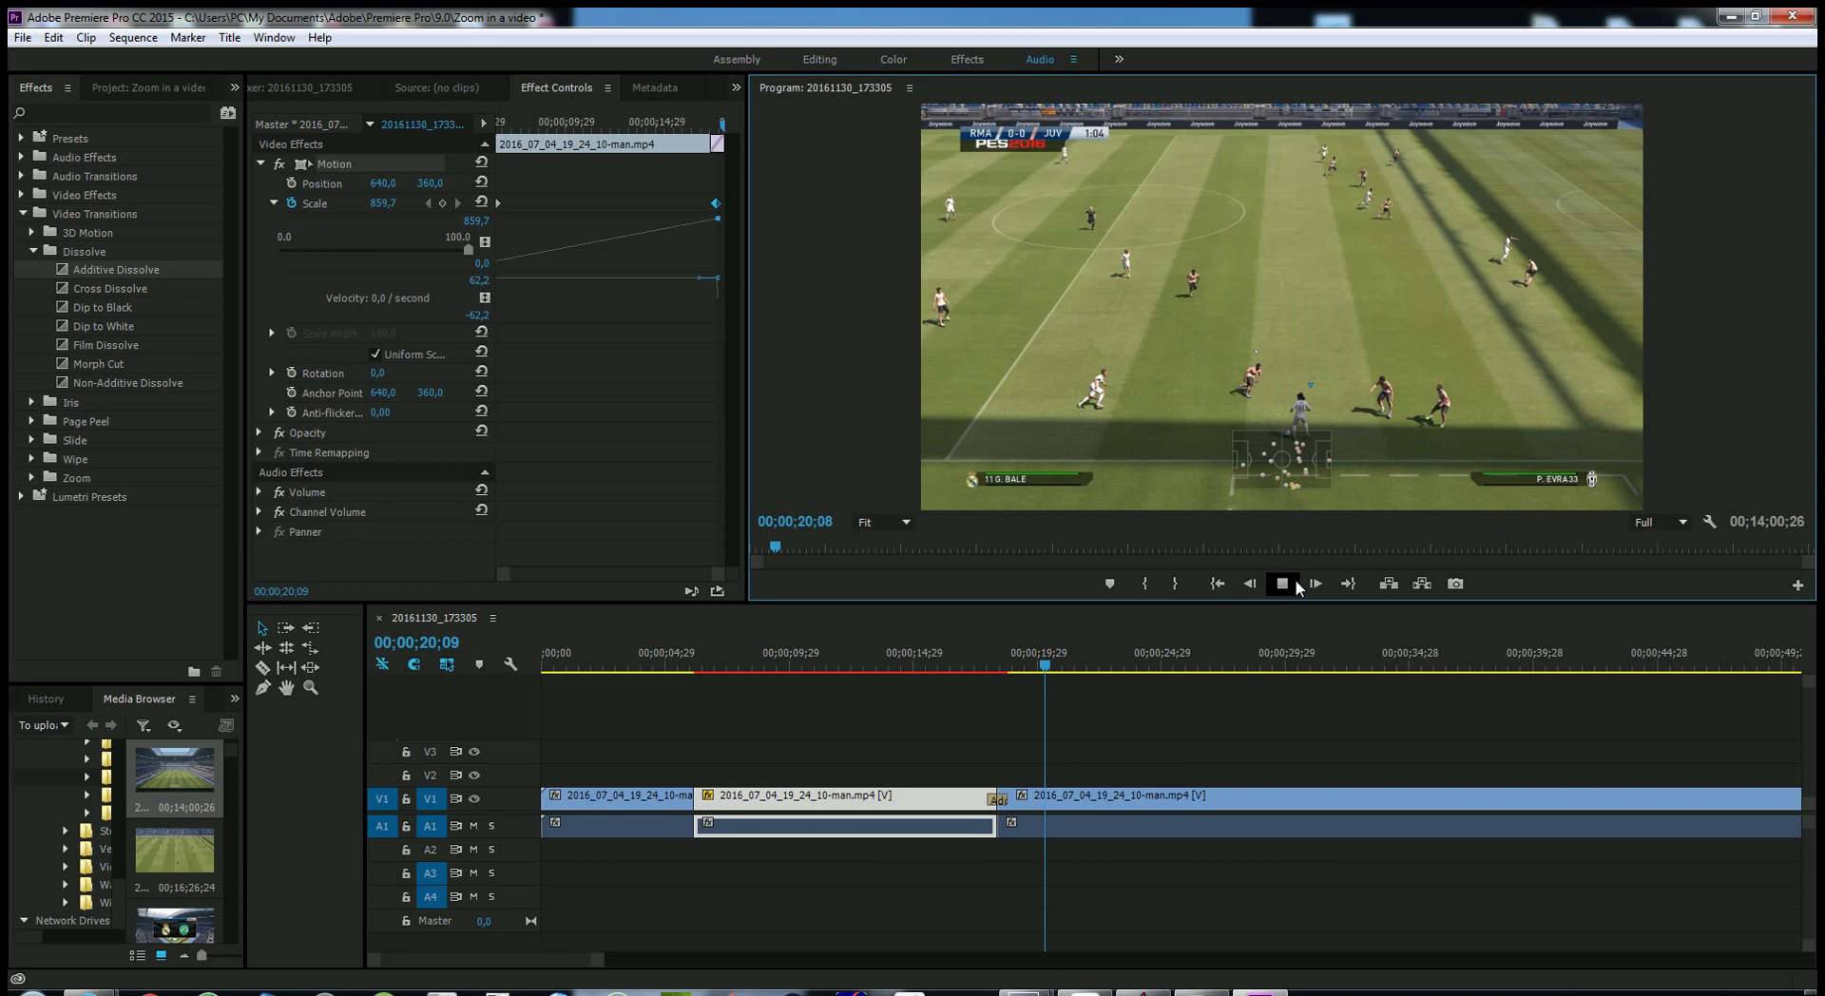
{"action": "left_click", "coordinate": [1292, 583]}
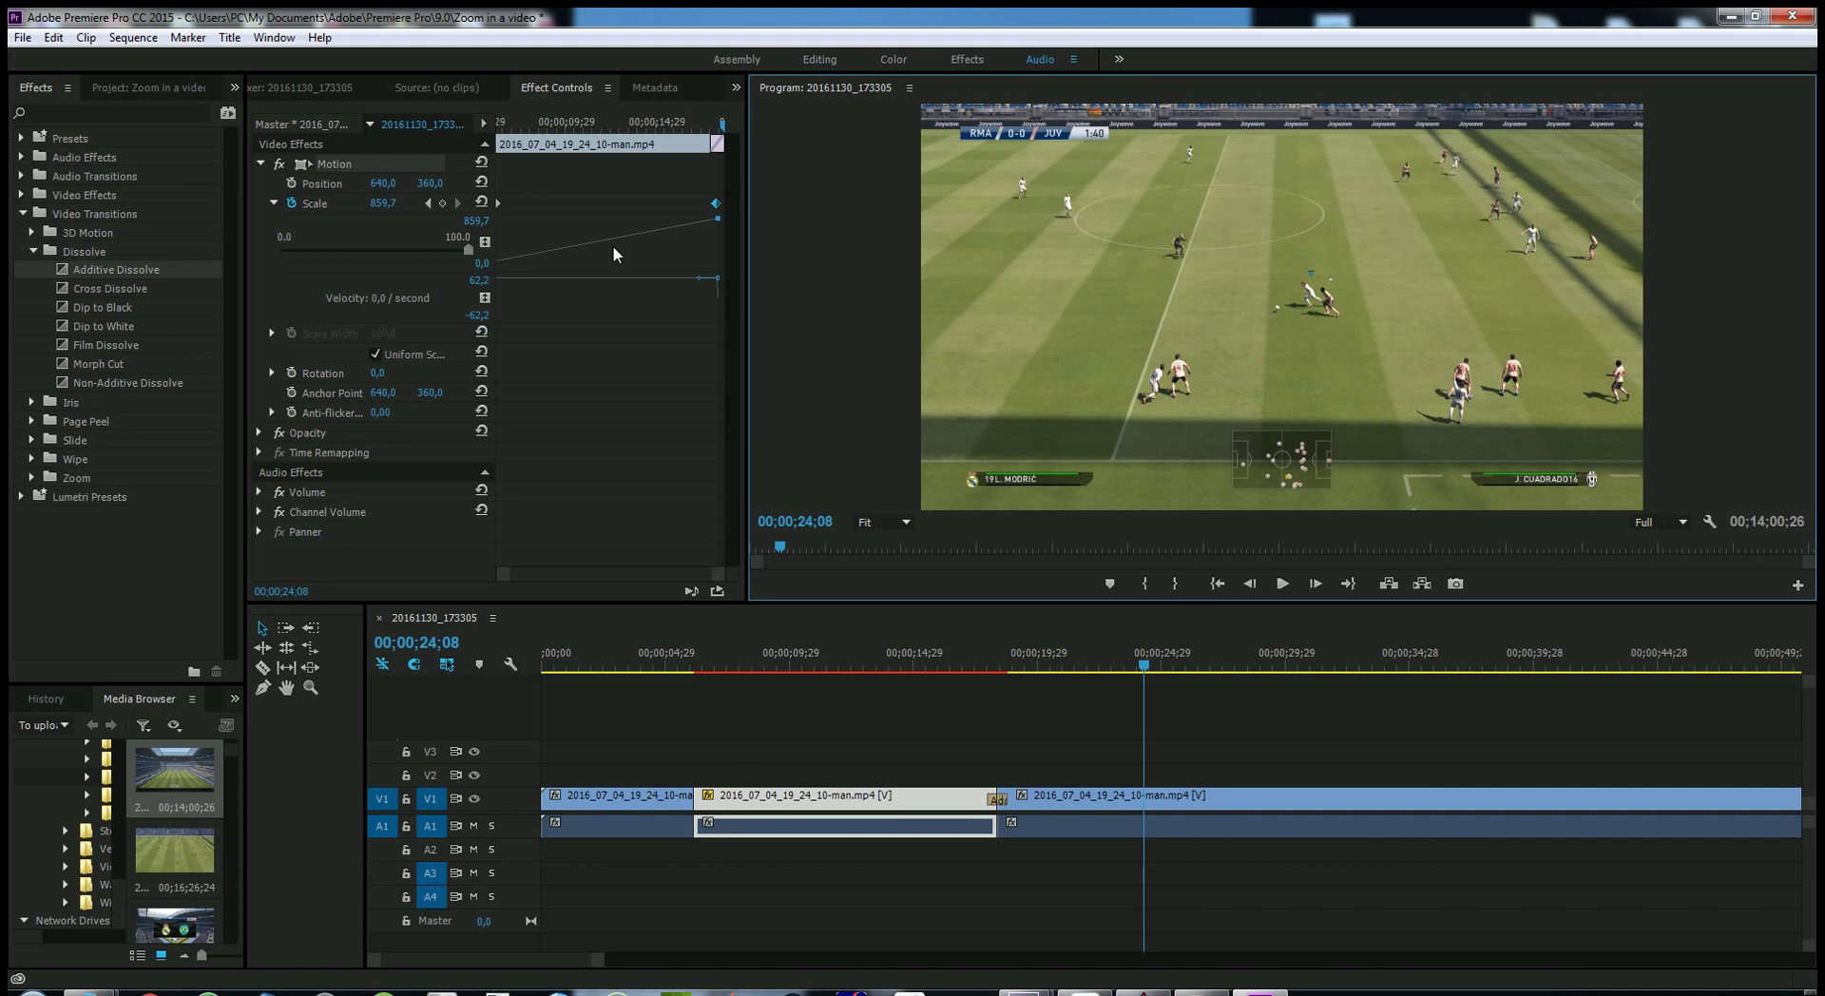
Step: Drag the Scale keyframe's Bezier handle to curve the ramp, giving value 826,6 and velocity 59,5 per second
{"action": "mouse_move", "coordinate": [698, 277]}
{"action": "left_mouse_down"}
{"action": "mouse_move", "coordinate": [540, 302]}
{"action": "mouse_move", "coordinate": [552, 275]}
{"action": "left_mouse_up"}
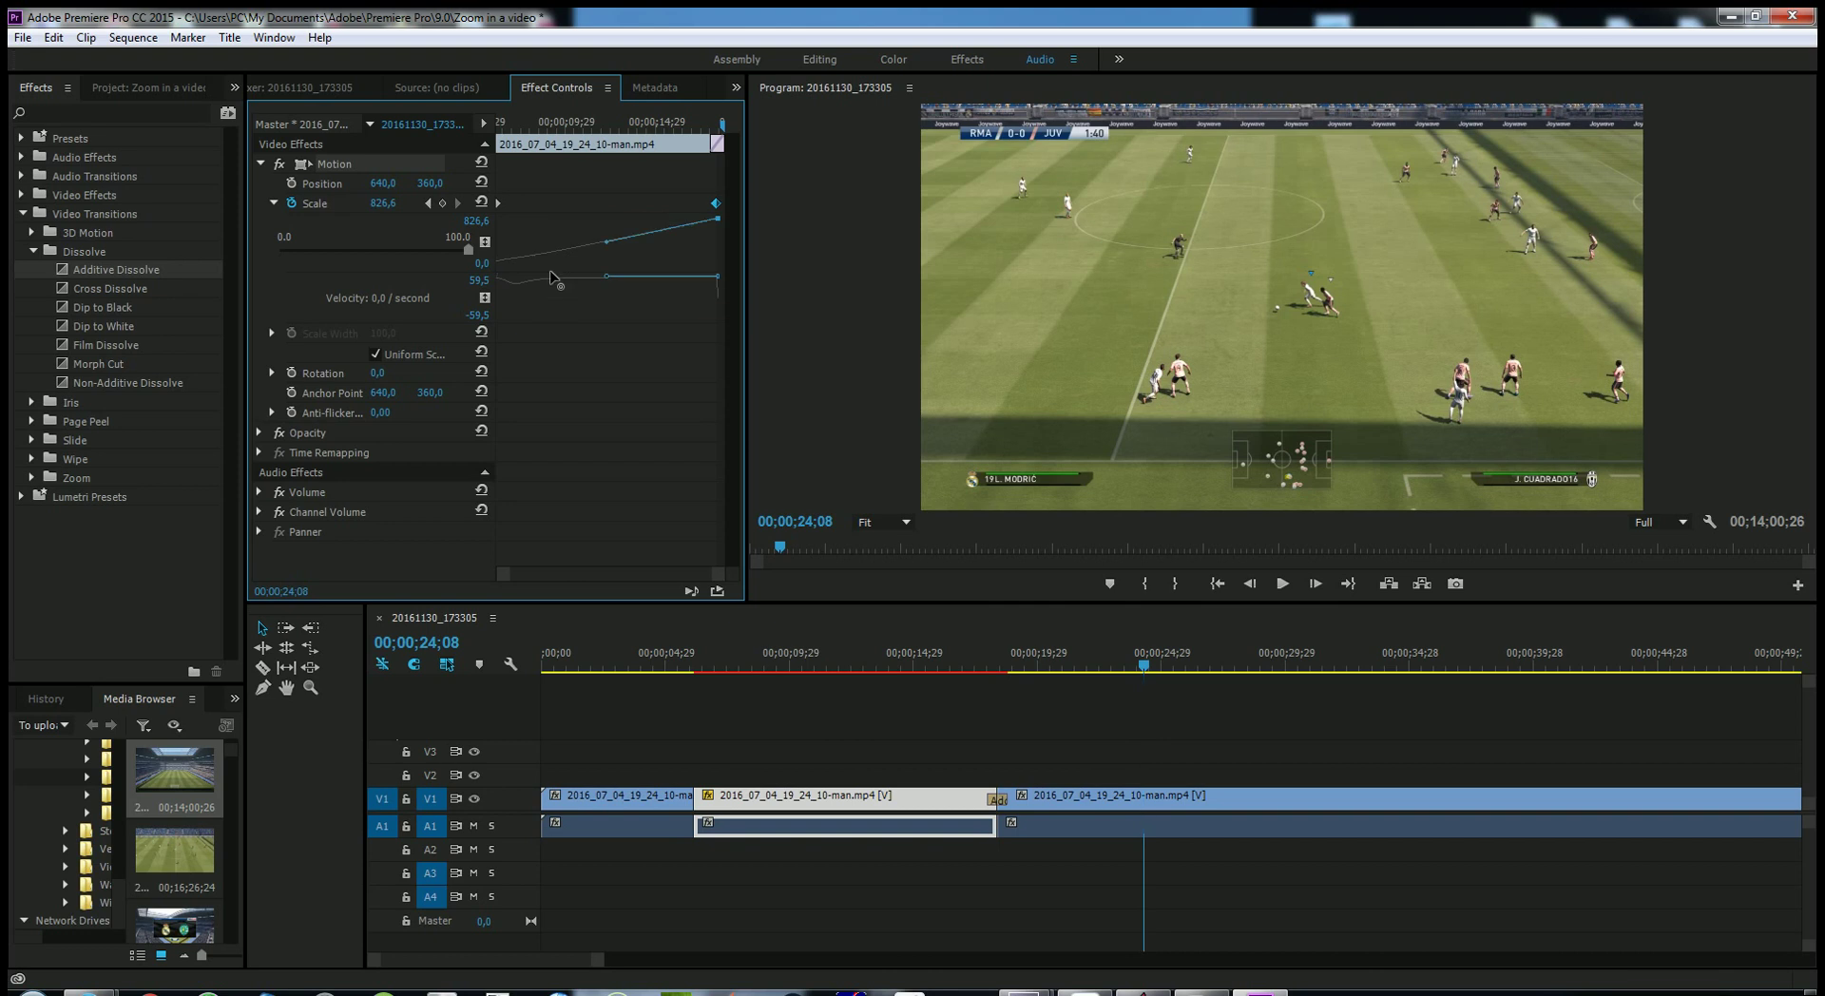